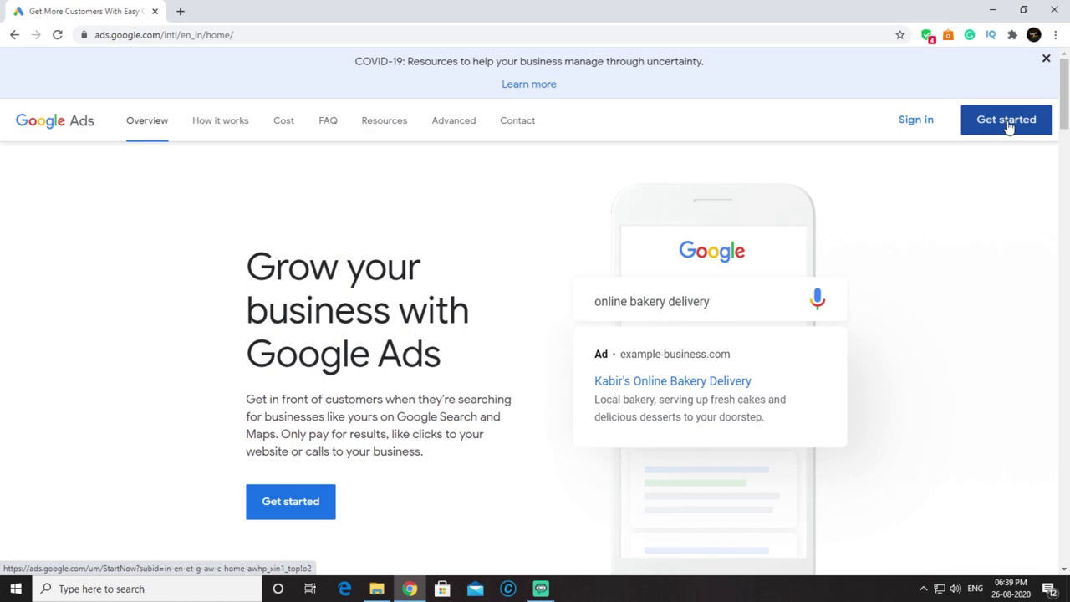
Step: Start setting up Google Ads and enter the account password to verify the sign-in
{"action": "left_click", "coordinate": [1008, 126]}
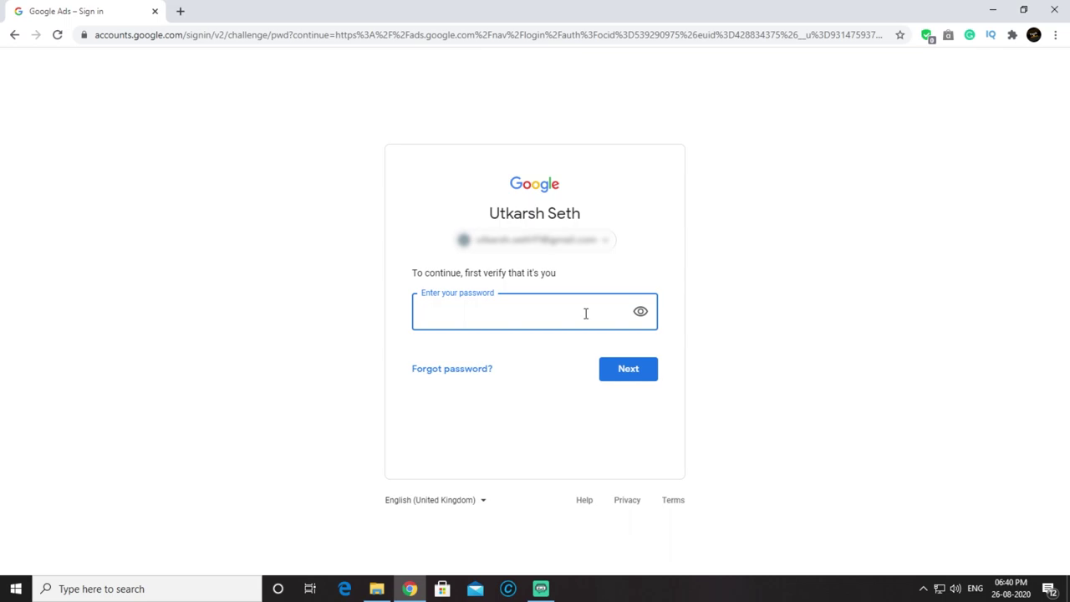
{"action": "type", "text": "•"}
{"action": "key", "text": "BackSpace"}
{"action": "key", "text": "BackSpace"}
{"action": "type", "text": "****"}
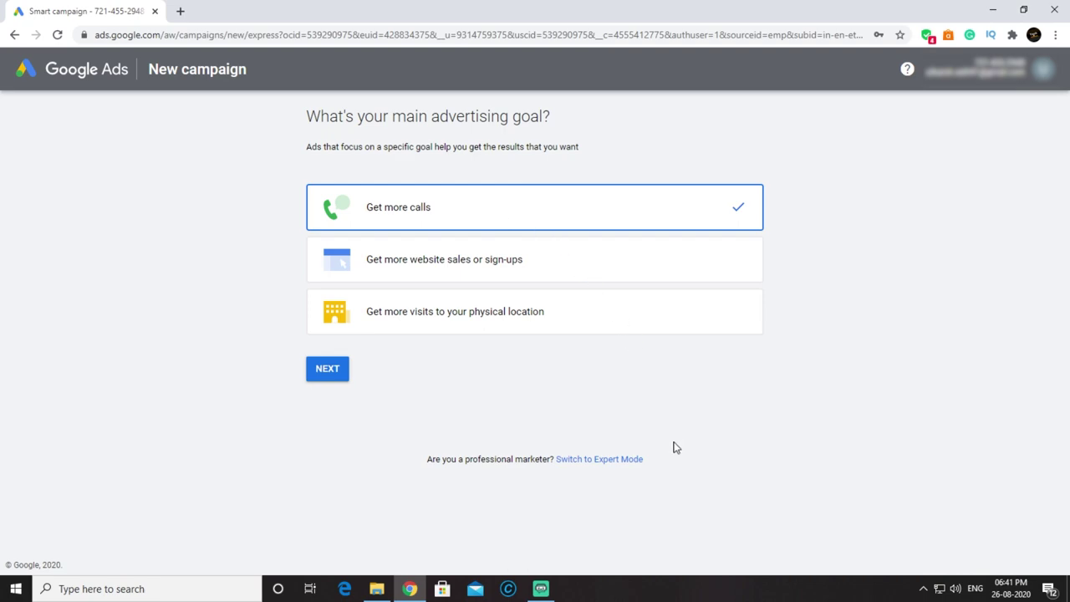
Step: Switch to Expert Mode and start a Video campaign with the Product and brand consideration goal and the Influence consideration subtype
{"action": "left_click", "coordinate": [614, 470]}
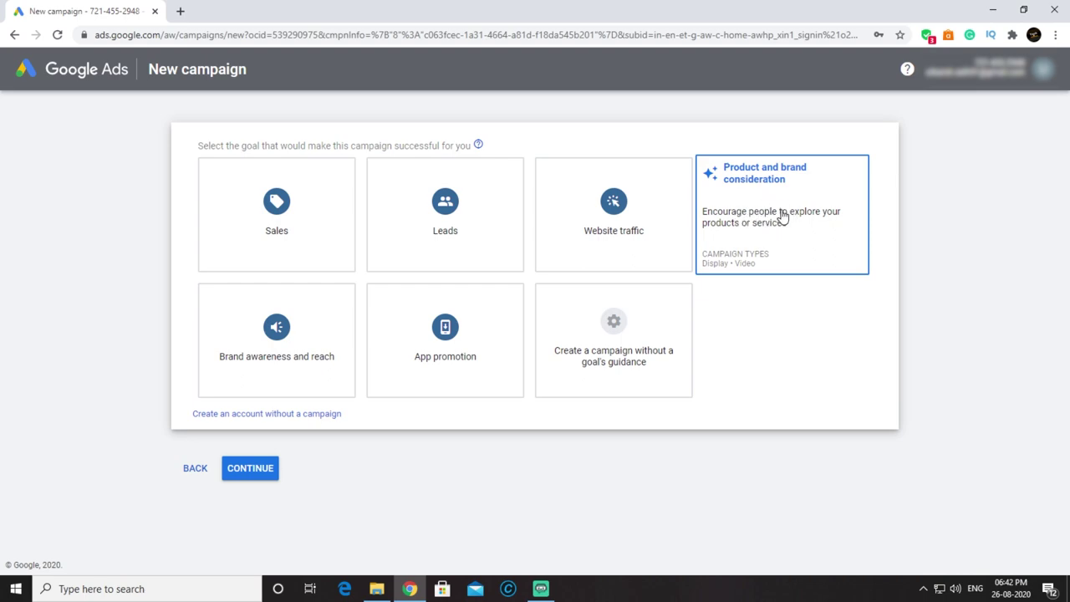
{"action": "left_click", "coordinate": [783, 216]}
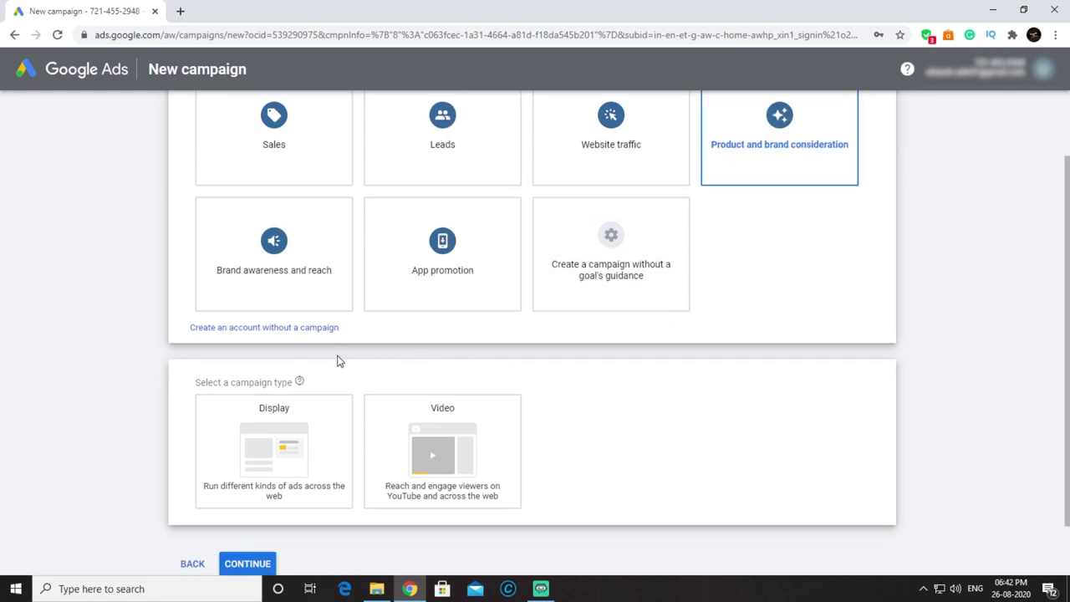
{"action": "left_click", "coordinate": [446, 432]}
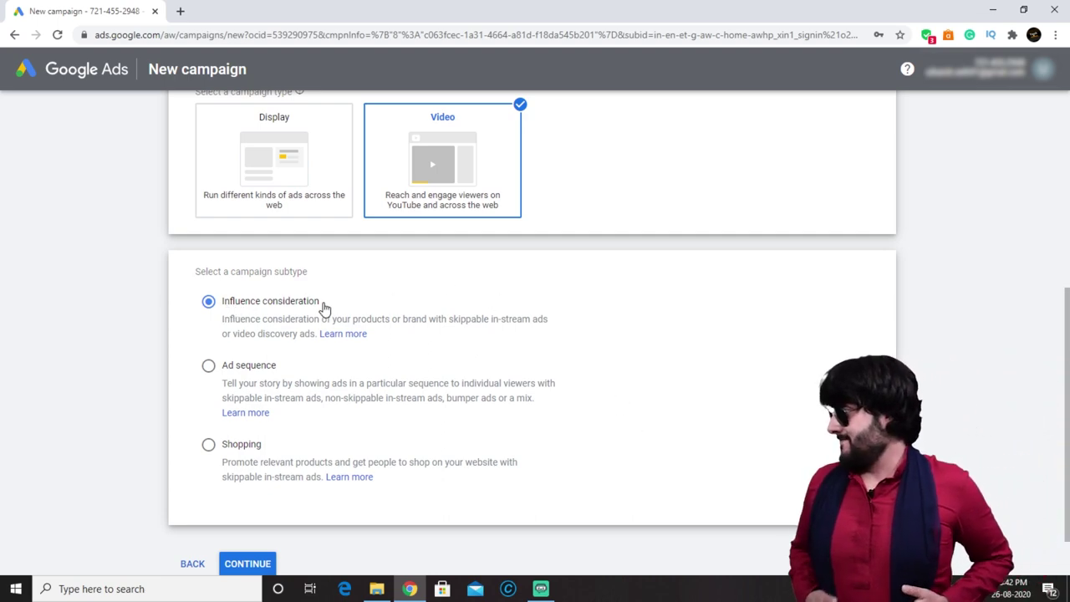
{"action": "scroll", "coordinate": [301, 377], "scroll_direction": "down", "scroll_amount": 1}
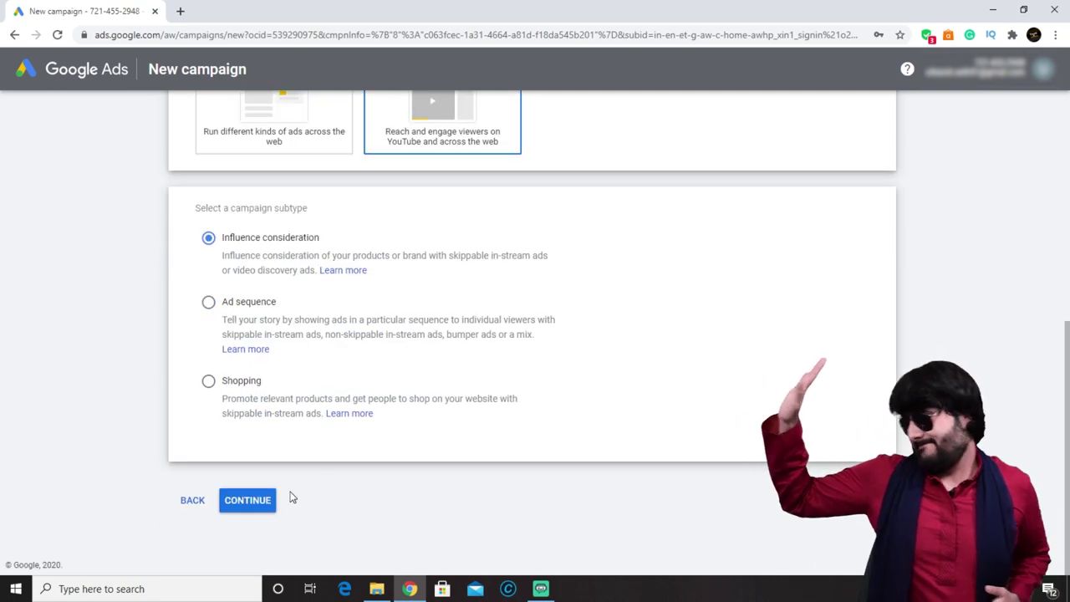
{"action": "left_click", "coordinate": [259, 505]}
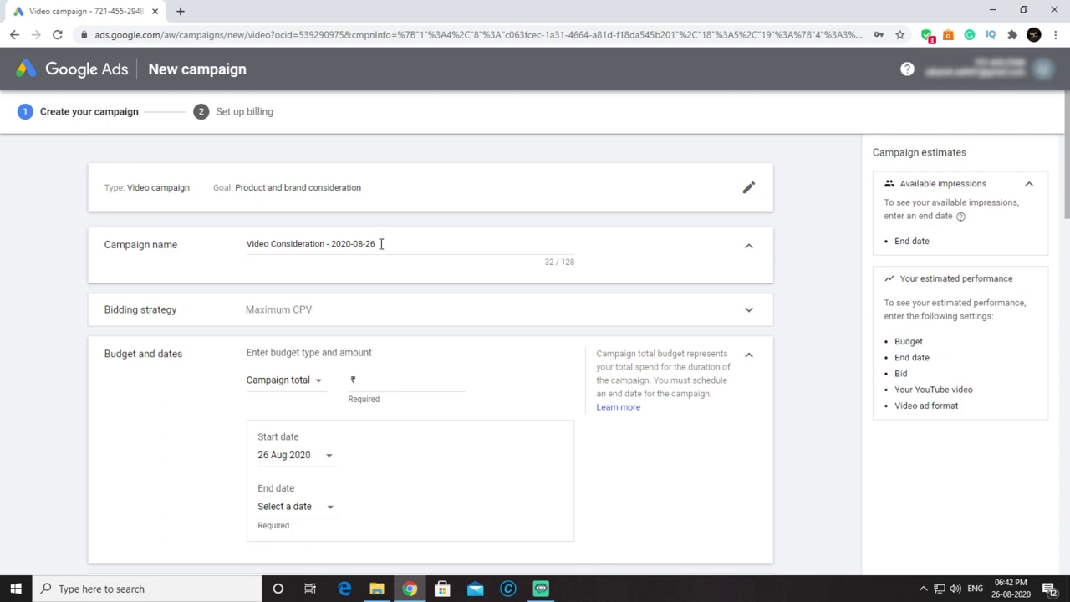
Step: Name the campaign TechNFitness Tutorial and expand its bidding strategy details
{"action": "triple_click", "coordinate": [387, 244]}
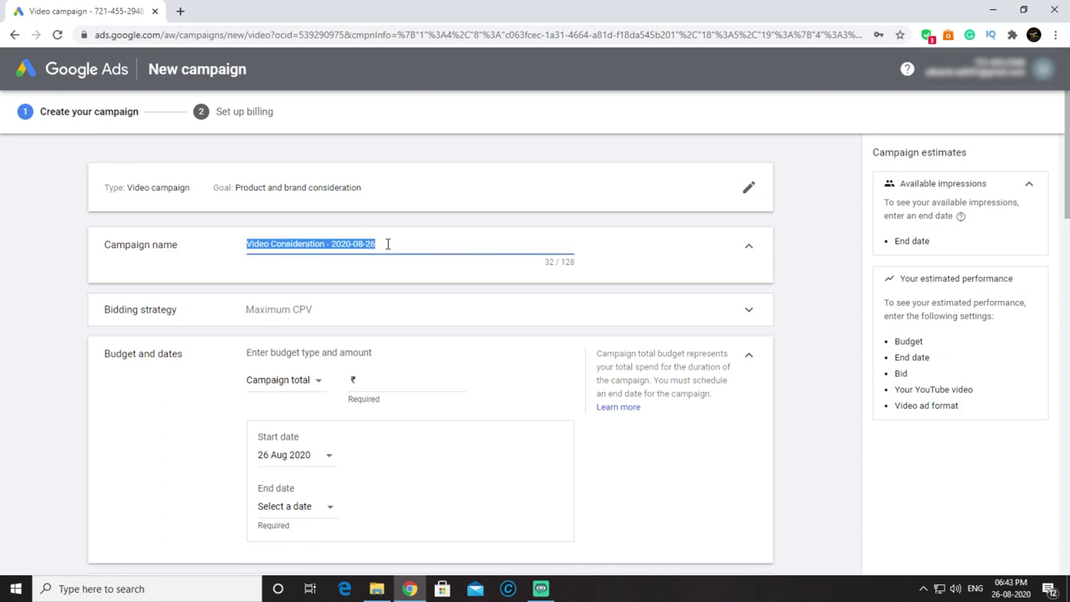
{"action": "type", "text": "TechNFitness Tutorial"}
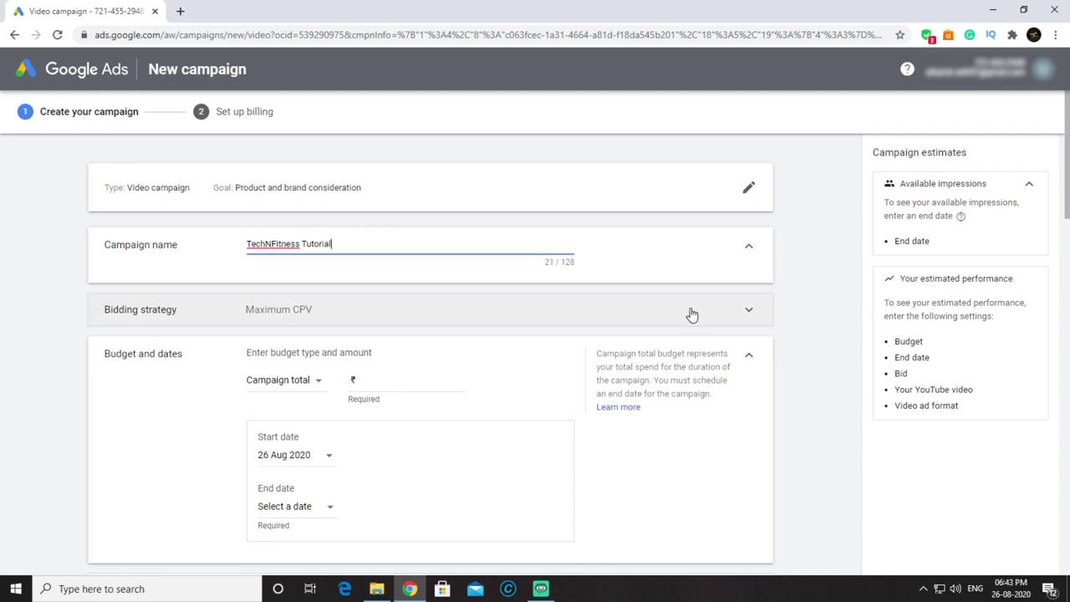
{"action": "left_click", "coordinate": [748, 310]}
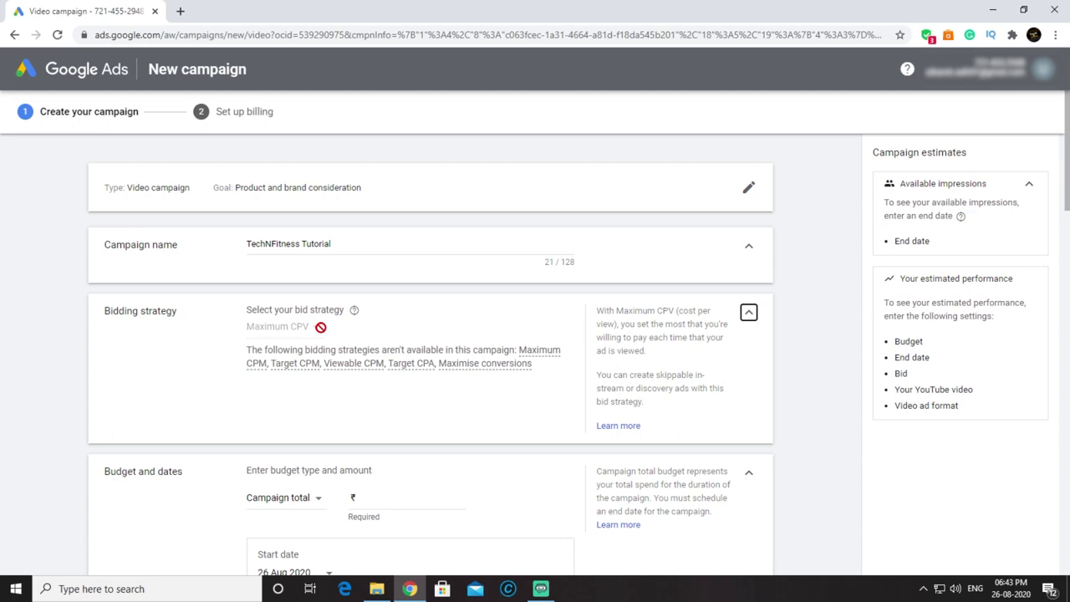
{"action": "mouse_move", "coordinate": [298, 364]}
Step: Set the campaign total budget to ₹1,000
{"action": "scroll", "coordinate": [393, 351], "scroll_direction": "down", "scroll_amount": 2}
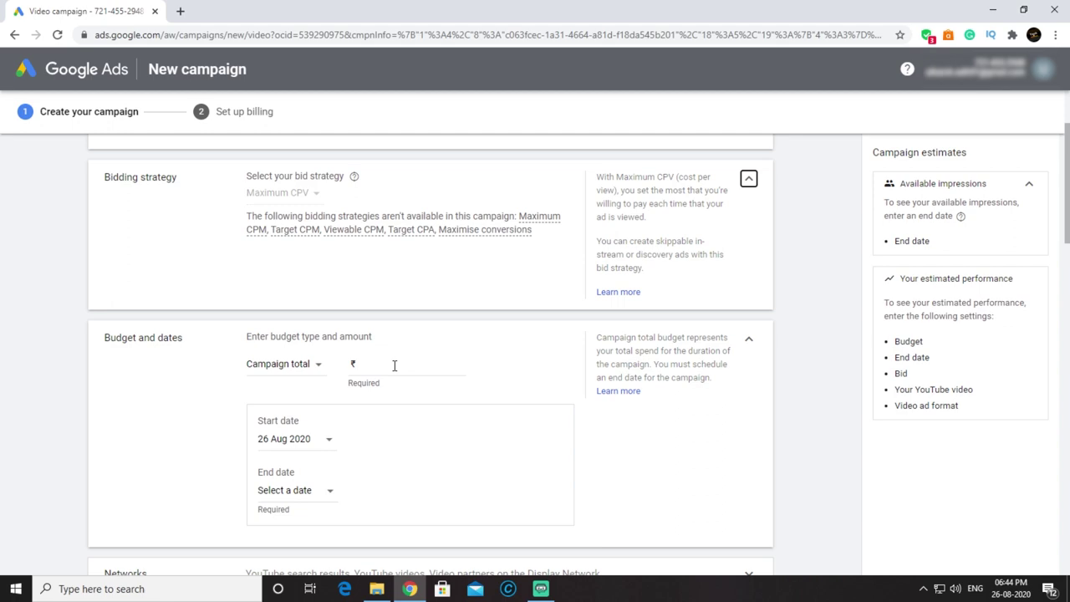
{"action": "left_click", "coordinate": [393, 365]}
{"action": "type", "text": "1000"}
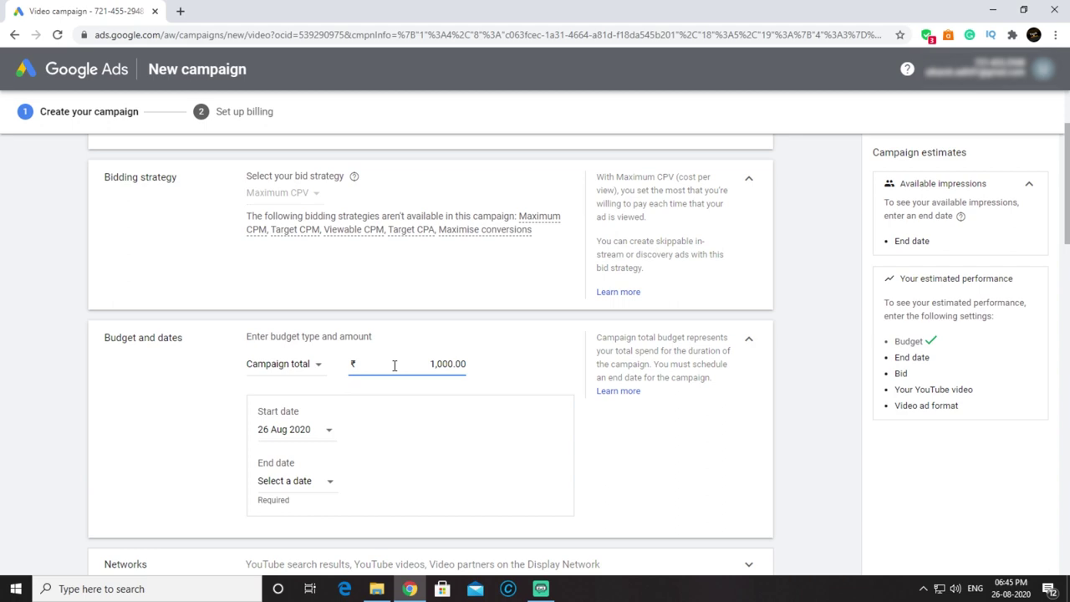
Step: Set the campaign's start date to 26 Aug 2020
{"action": "scroll", "coordinate": [388, 389], "scroll_direction": "down", "scroll_amount": 1}
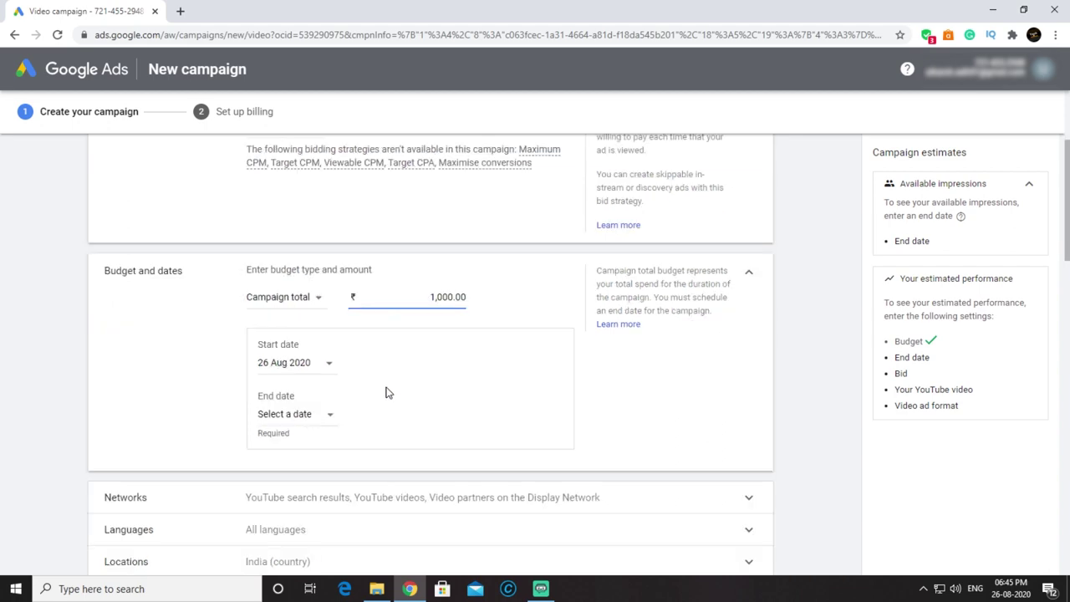
{"action": "left_click", "coordinate": [325, 365]}
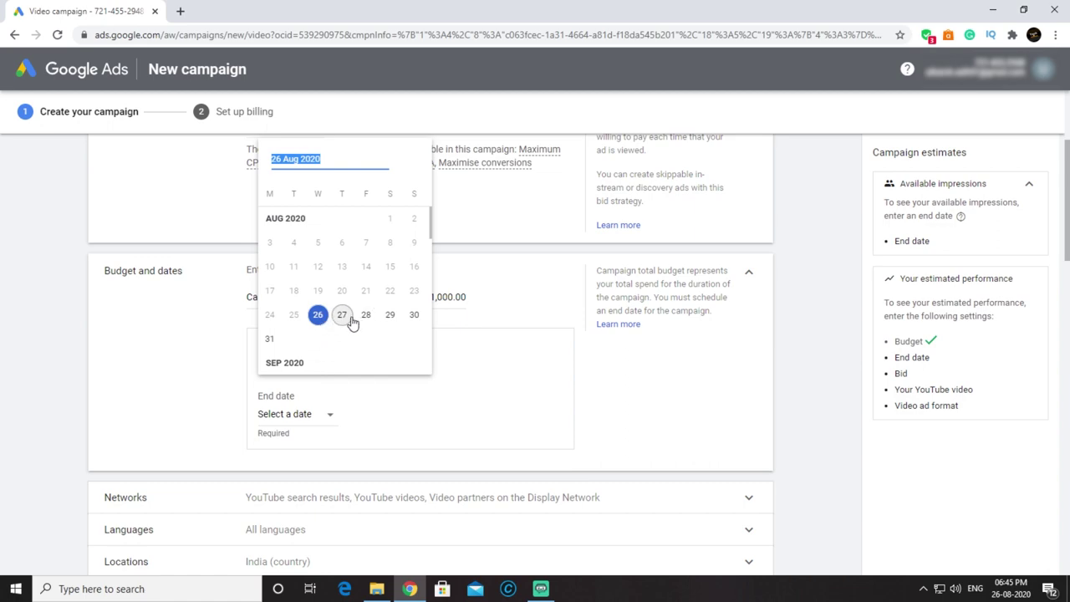
{"action": "left_click", "coordinate": [494, 389]}
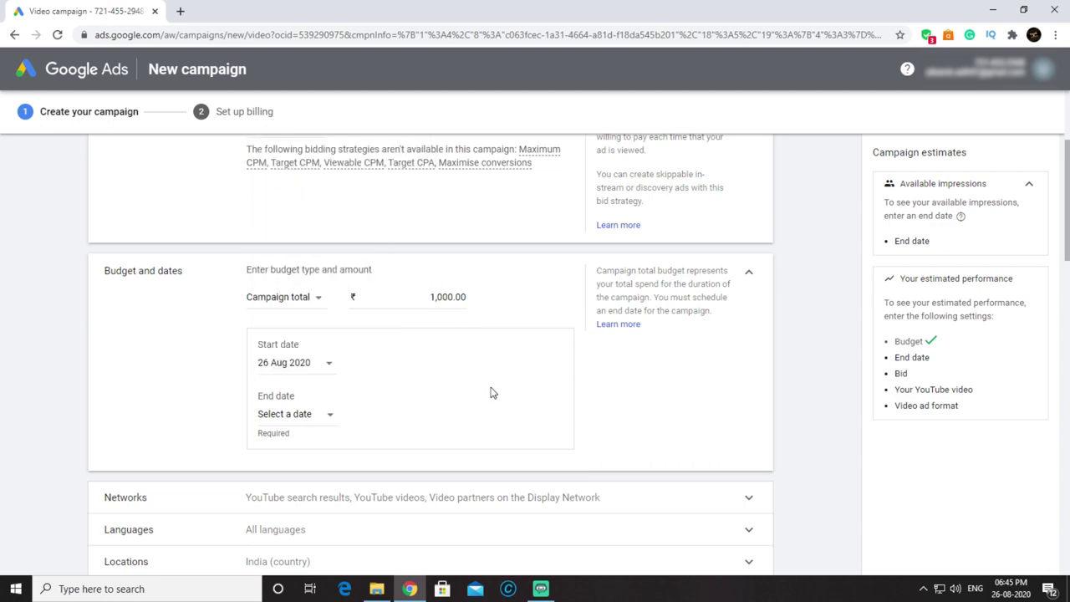
{"action": "left_click", "coordinate": [329, 365]}
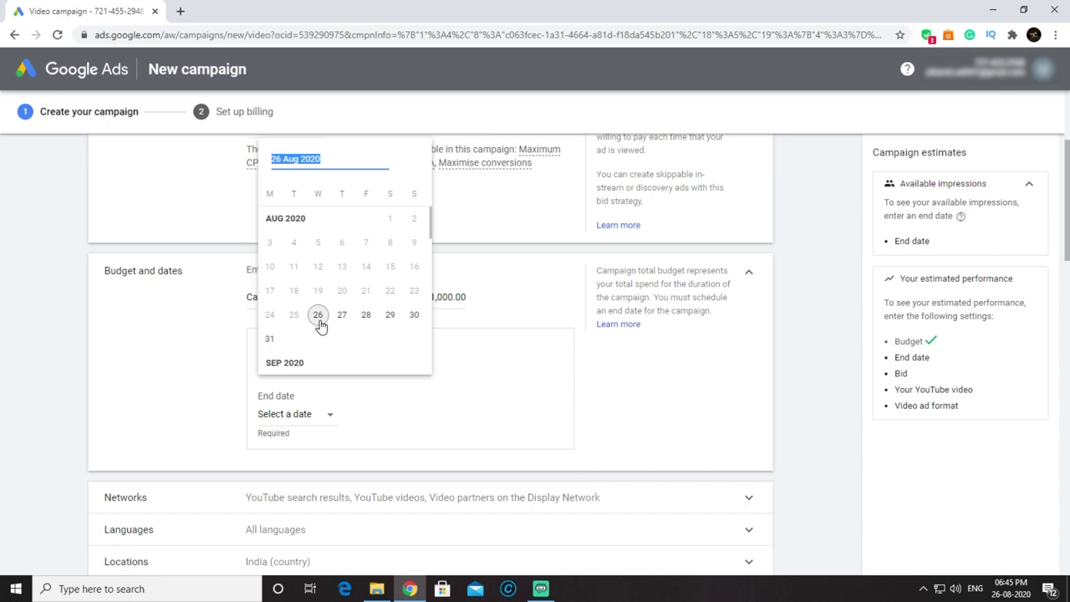
{"action": "left_click", "coordinate": [319, 323]}
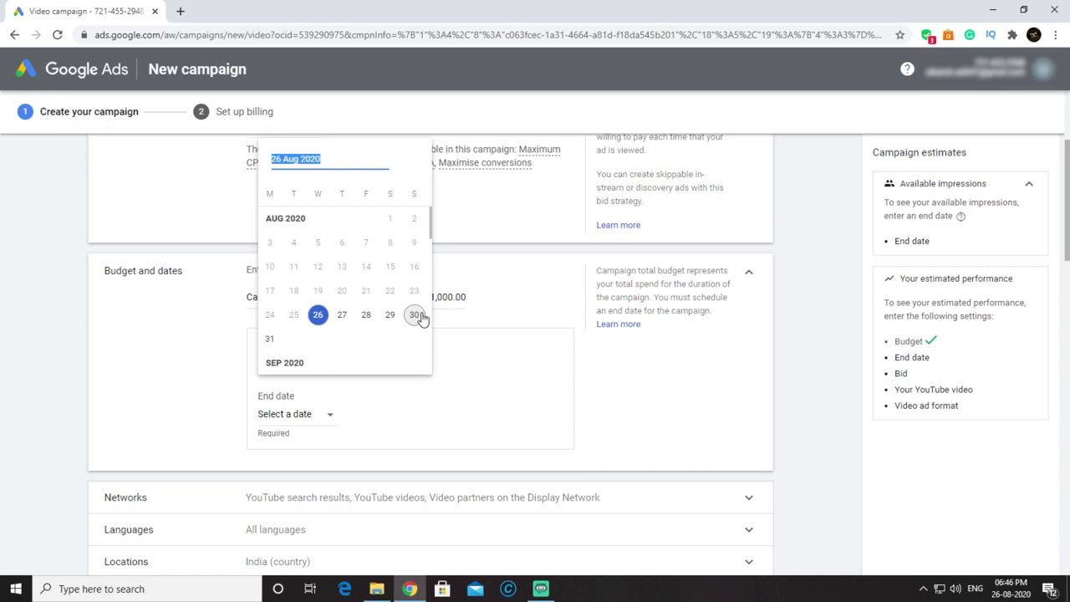
{"action": "mouse_move", "coordinate": [432, 230]}
{"action": "left_mouse_down"}
{"action": "mouse_move", "coordinate": [432, 242]}
{"action": "mouse_move", "coordinate": [431, 230]}
{"action": "left_mouse_up"}
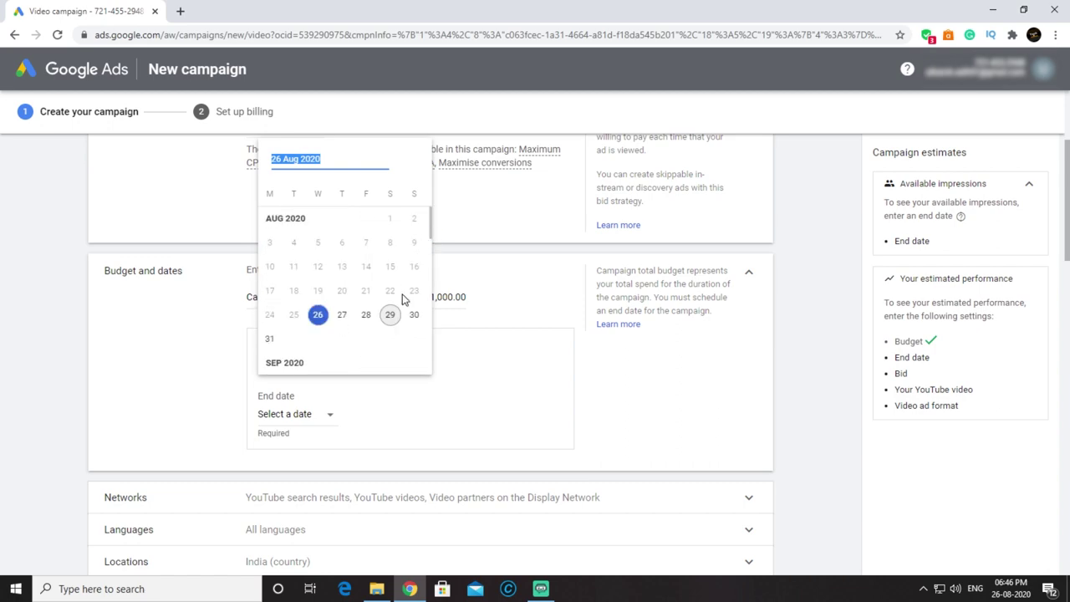
{"action": "left_click", "coordinate": [466, 296]}
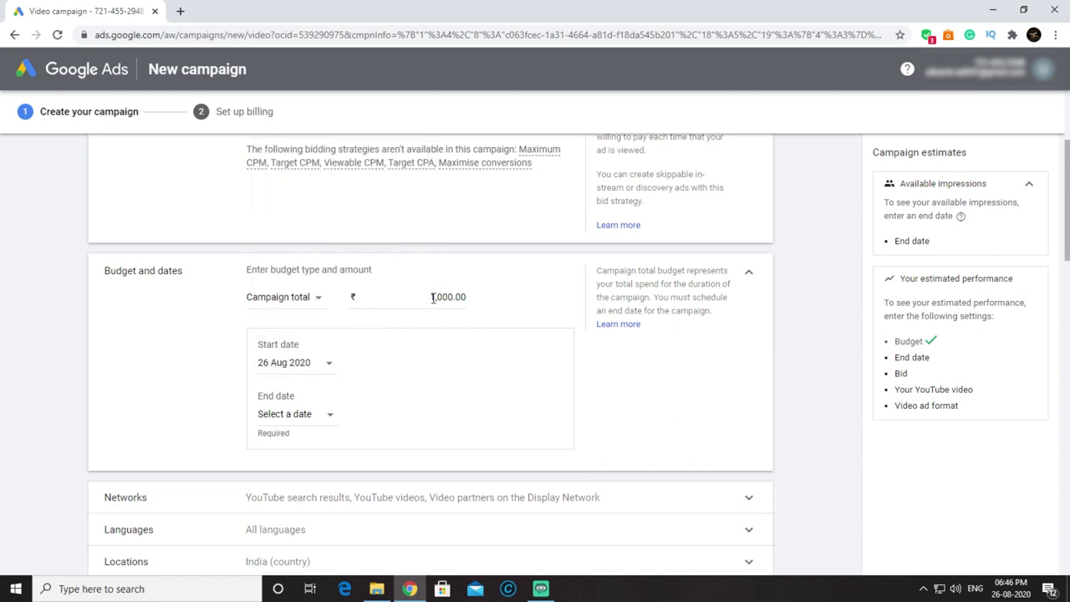
Step: Set the campaign's end date to 20 Sep 2020 and check the available impressions estimate
{"action": "left_click", "coordinate": [331, 418]}
{"action": "scroll", "coordinate": [397, 347], "scroll_direction": "down", "scroll_amount": 1}
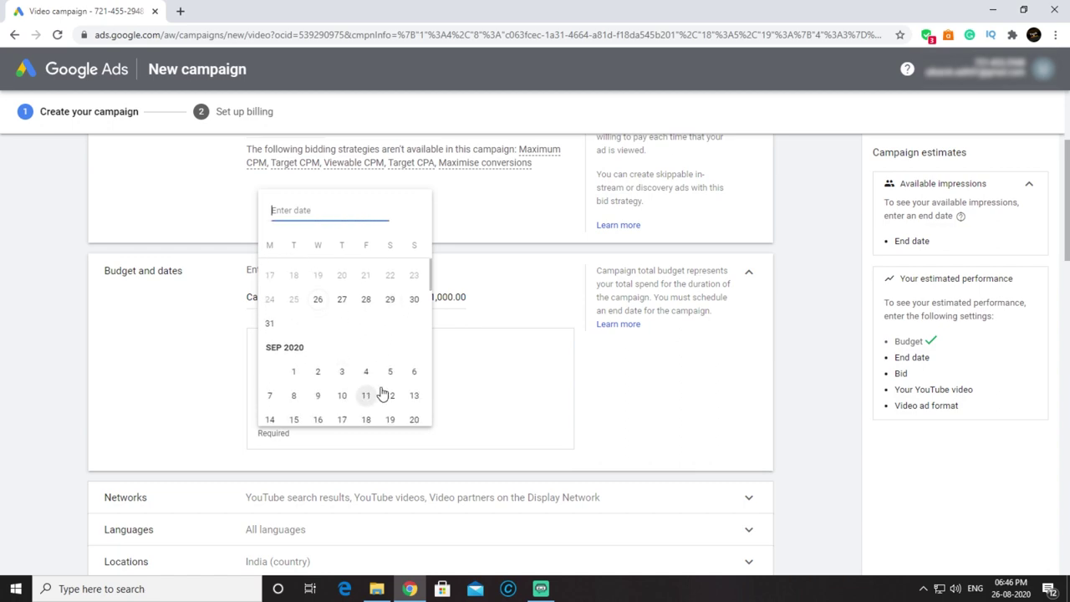
{"action": "scroll", "coordinate": [383, 394], "scroll_direction": "down", "scroll_amount": 2}
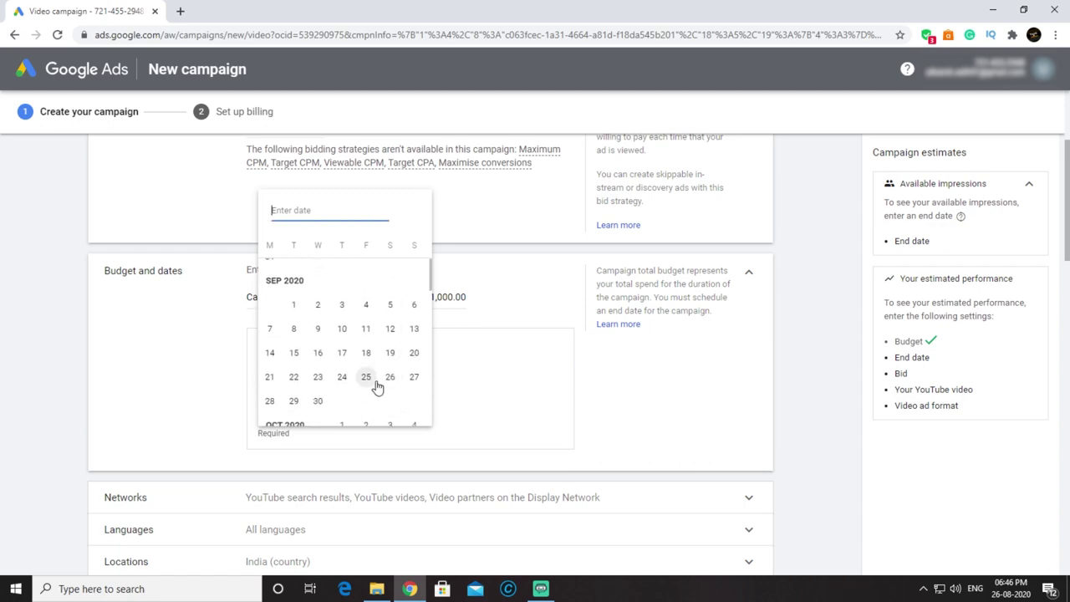
{"action": "scroll", "coordinate": [377, 387], "scroll_direction": "up", "scroll_amount": 1}
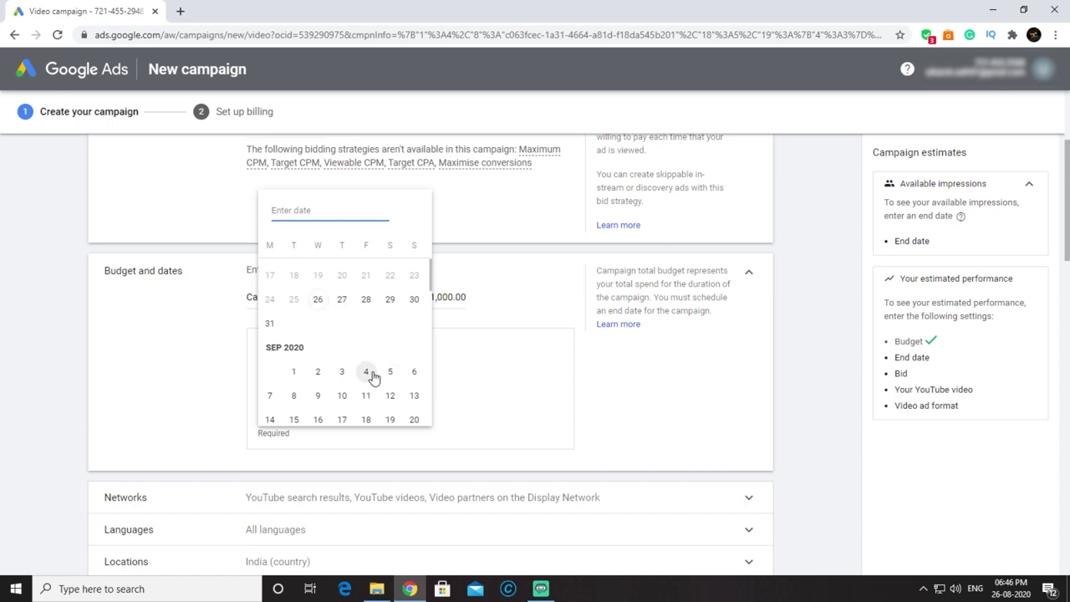
{"action": "scroll", "coordinate": [374, 378], "scroll_direction": "down", "scroll_amount": 2}
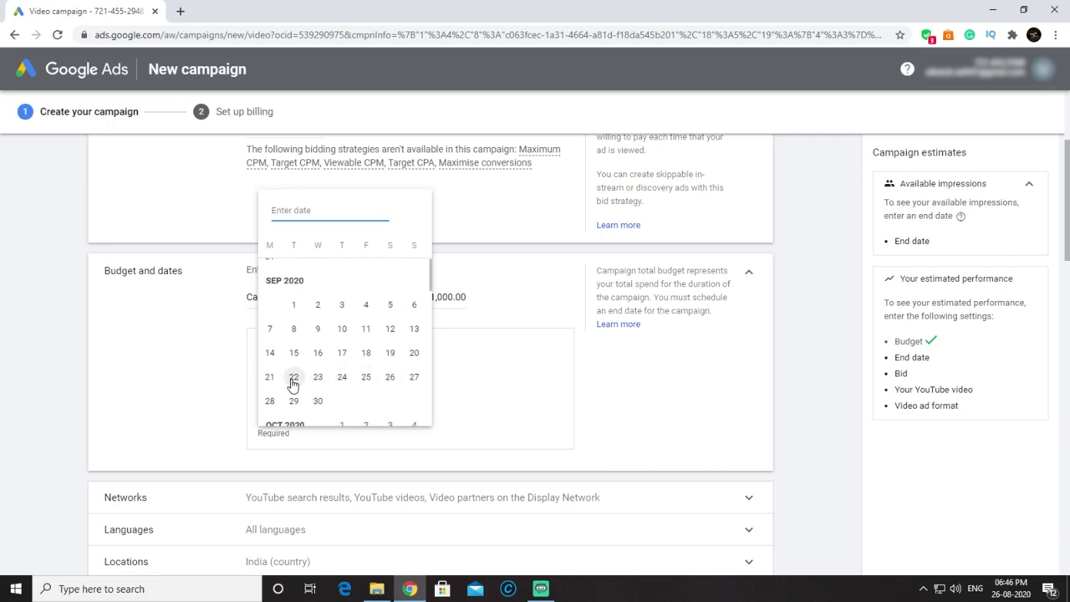
{"action": "left_click", "coordinate": [293, 382]}
{"action": "scroll", "coordinate": [746, 347], "scroll_direction": "down", "scroll_amount": 2}
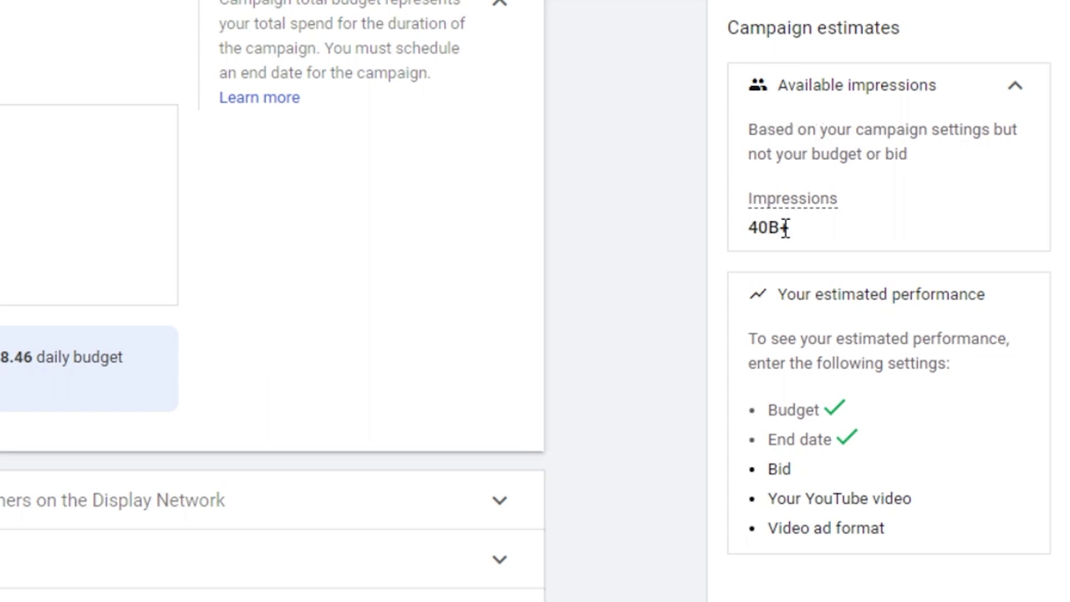
{"action": "mouse_move", "coordinate": [808, 213]}
Step: Exclude YouTube videos from the campaign networks so that only YouTube search results is used
{"action": "scroll", "coordinate": [594, 423], "scroll_direction": "down", "scroll_amount": 1}
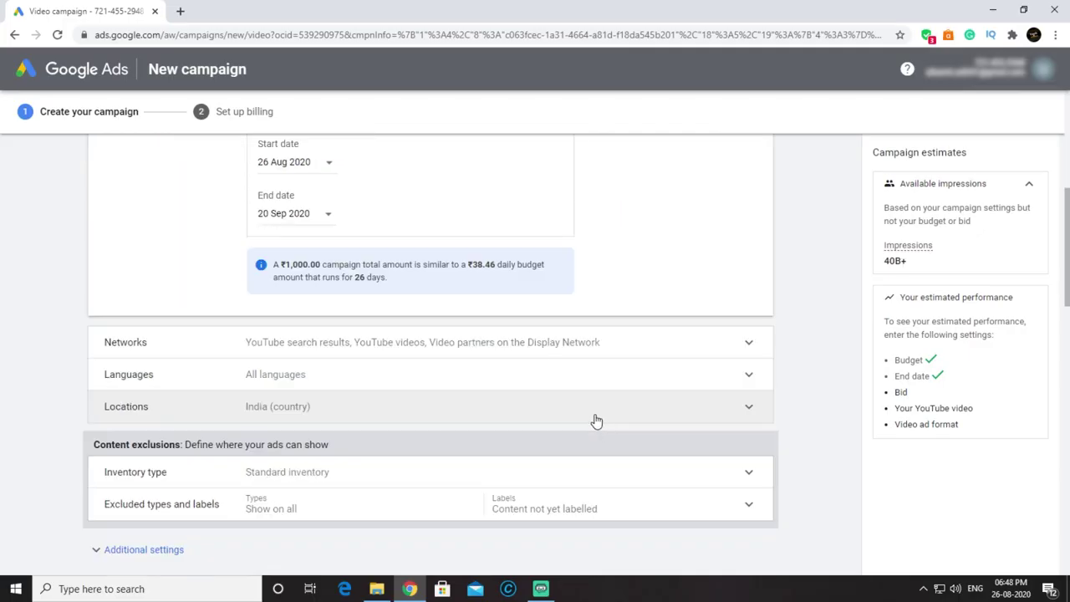
{"action": "left_click", "coordinate": [510, 355]}
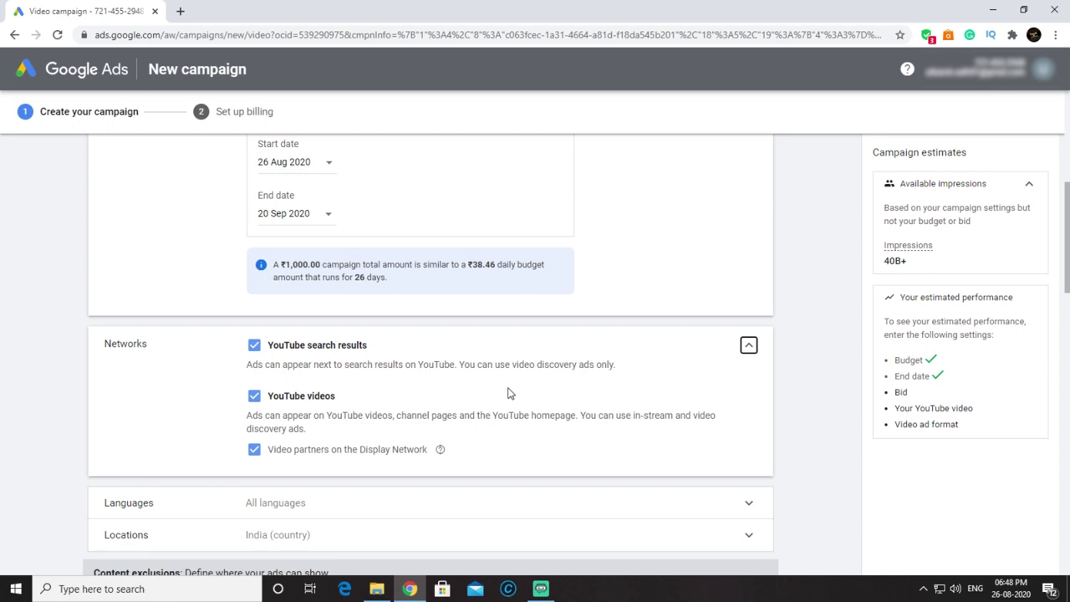
{"action": "left_click", "coordinate": [303, 400]}
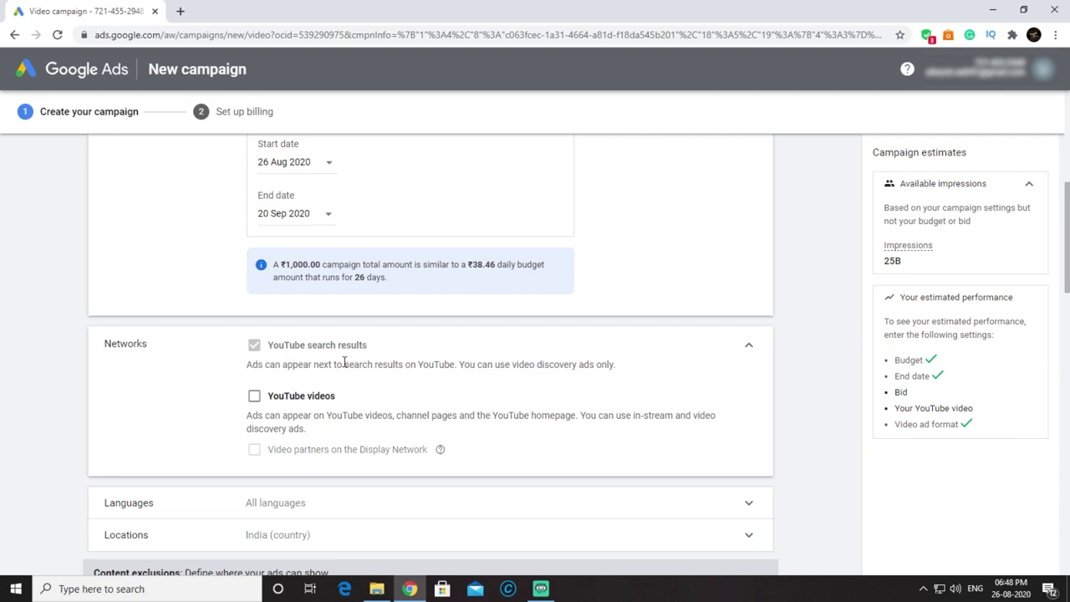
Step: Review the customer language choices and keep All languages for the campaign
{"action": "scroll", "coordinate": [350, 365], "scroll_direction": "down", "scroll_amount": 1}
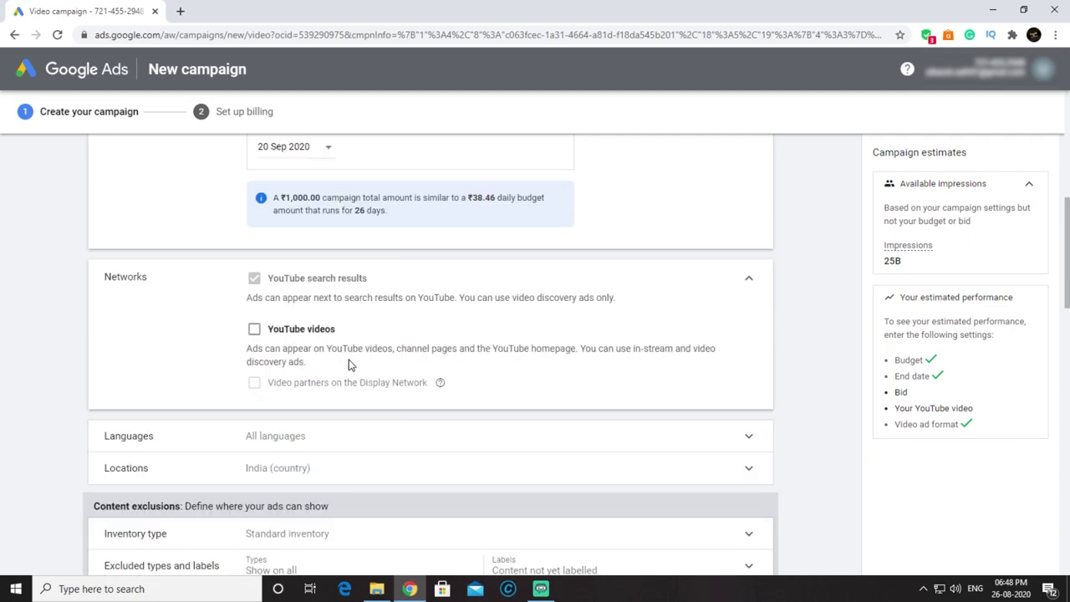
{"action": "scroll", "coordinate": [512, 331], "scroll_direction": "down", "scroll_amount": 2}
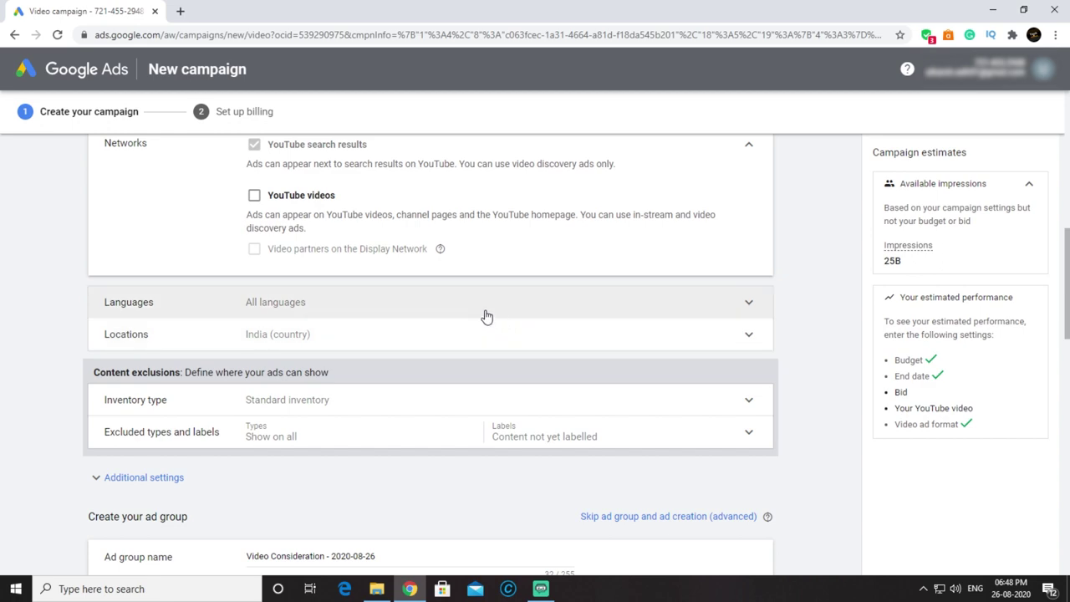
{"action": "left_click", "coordinate": [487, 317]}
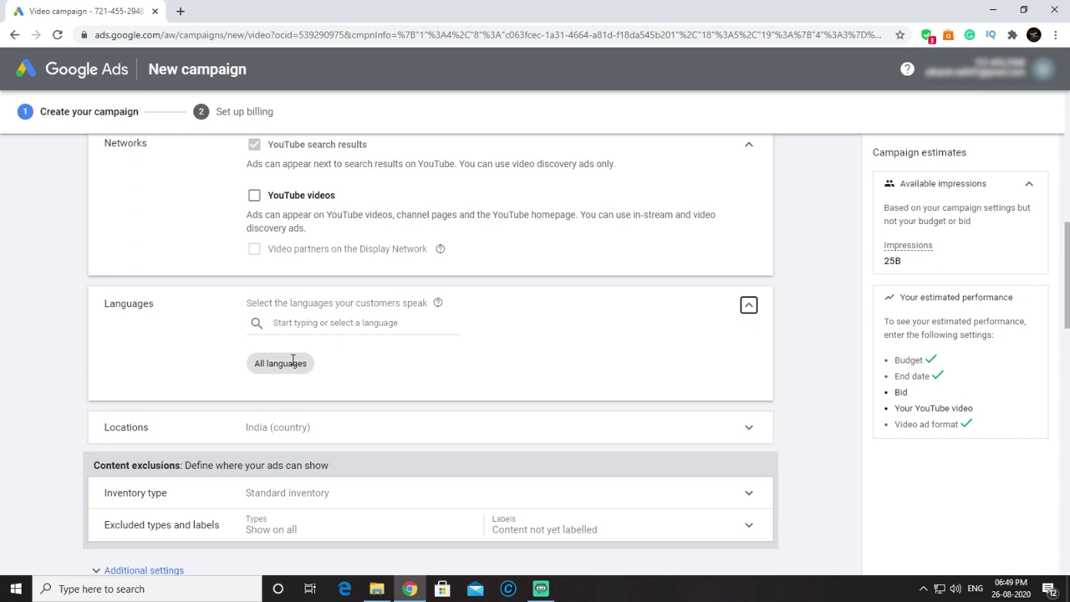
{"action": "left_click", "coordinate": [327, 325]}
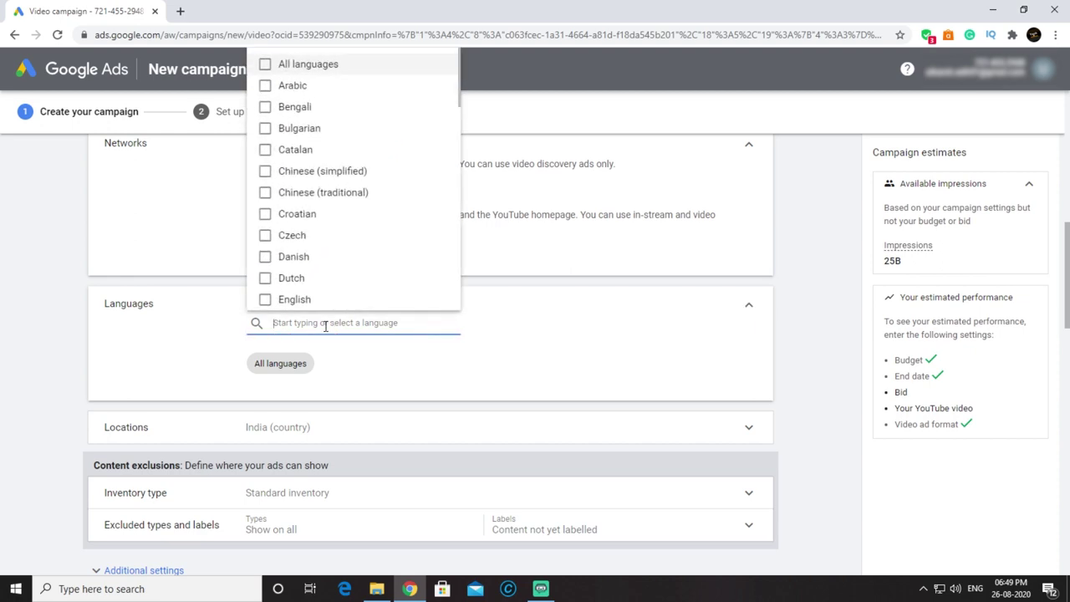
{"action": "left_click", "coordinate": [307, 339]}
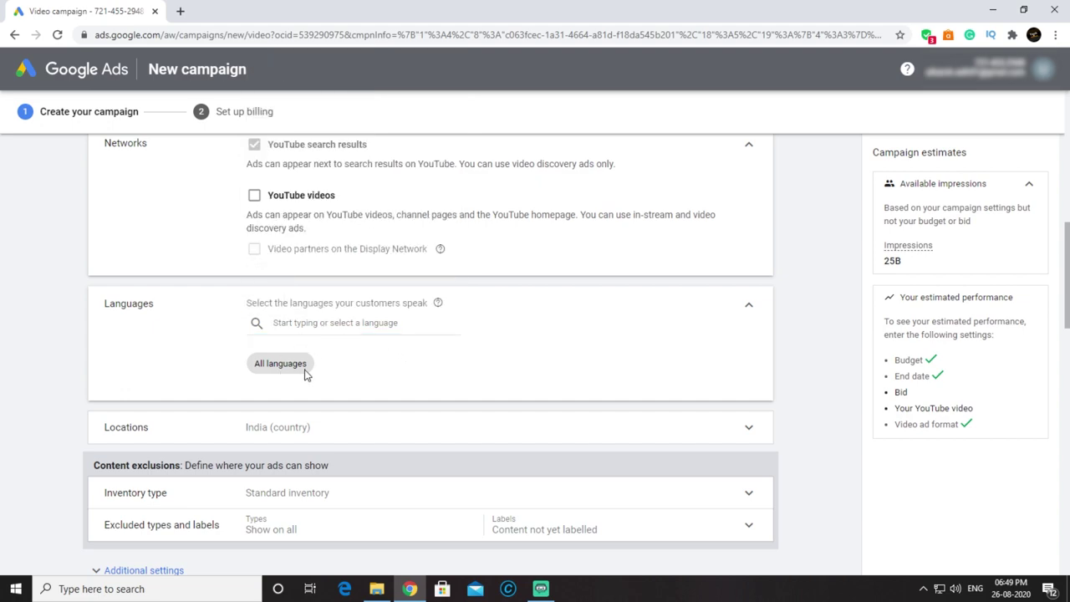
Step: Review the campaign's location targeting options and keep India as the target location
{"action": "scroll", "coordinate": [358, 368], "scroll_direction": "down", "scroll_amount": 1}
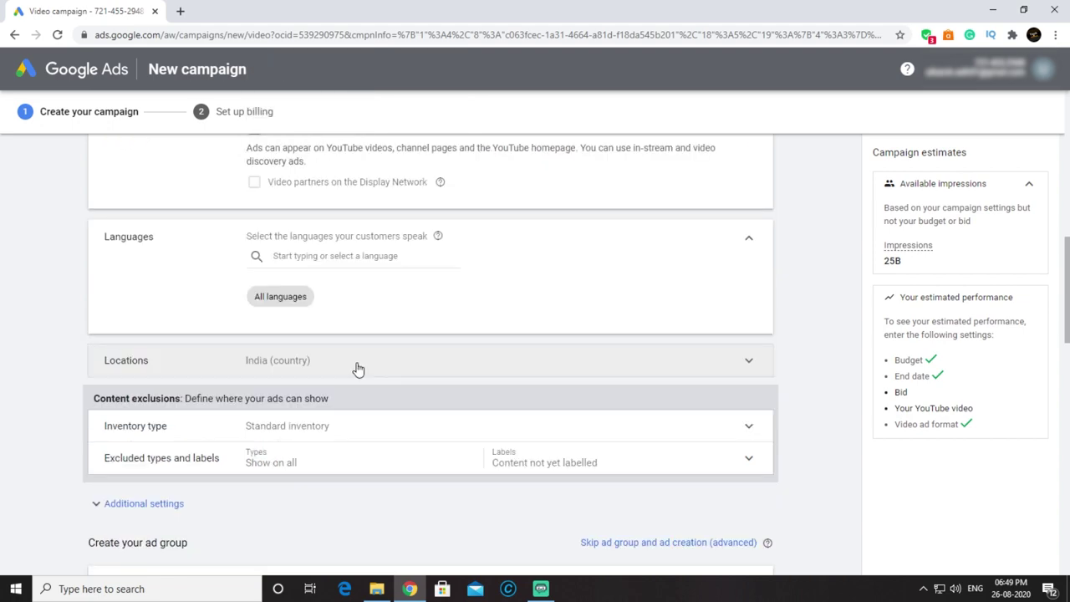
{"action": "left_click", "coordinate": [355, 369]}
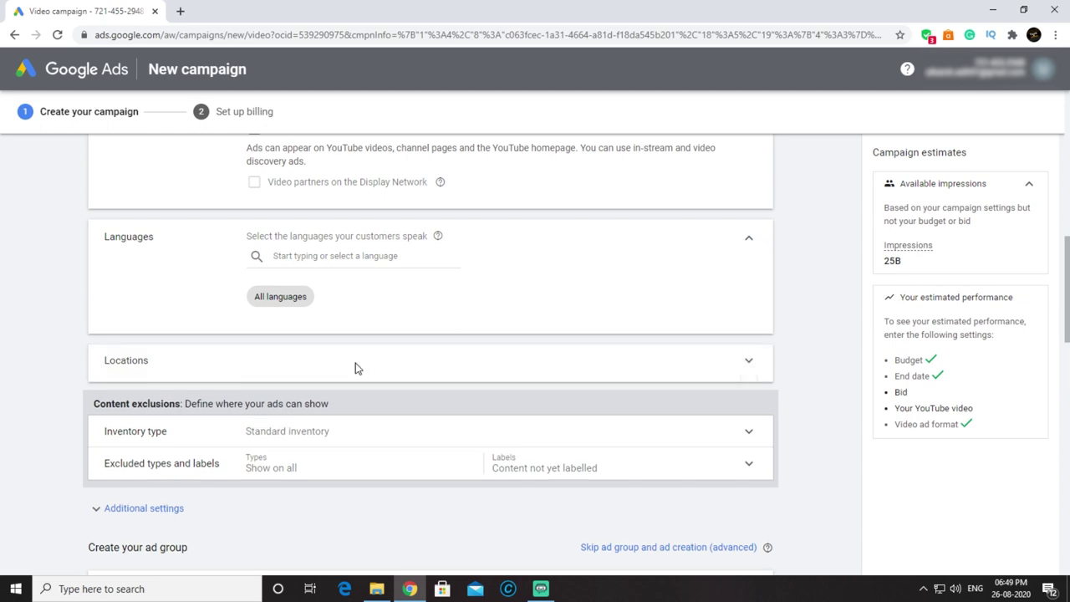
{"action": "mouse_move", "coordinate": [360, 360]}
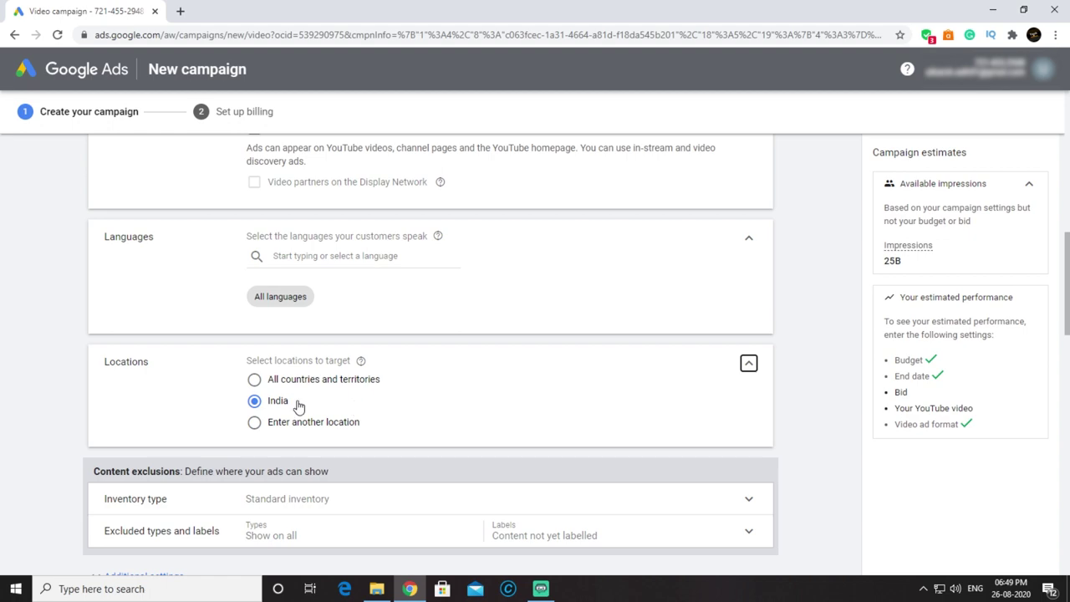
Step: Rename the ad group as TechNFitness Tutorial Group
{"action": "scroll", "coordinate": [234, 303], "scroll_direction": "down", "scroll_amount": 3}
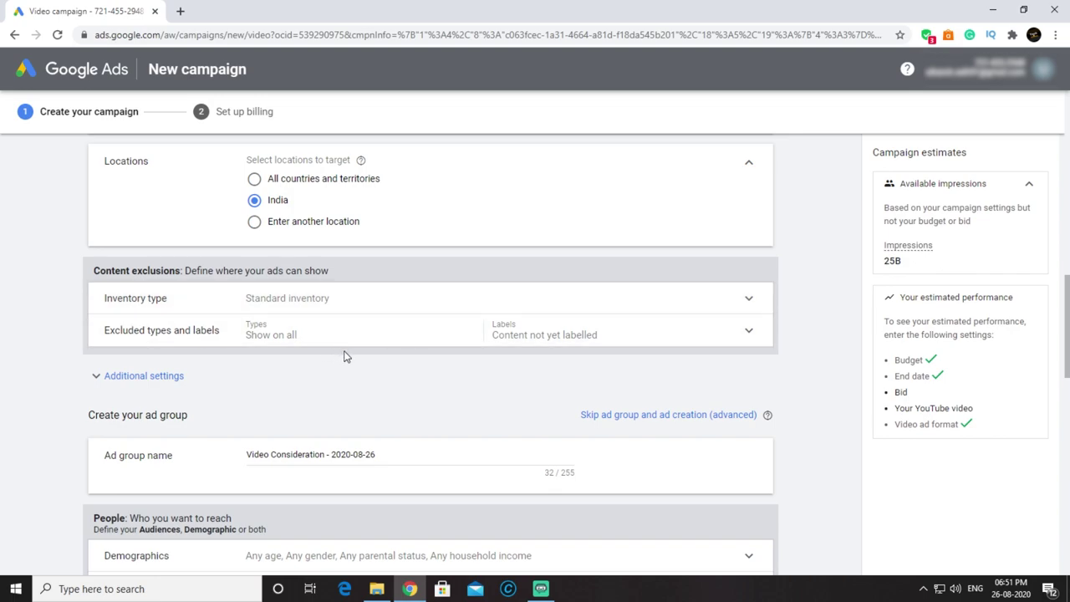
{"action": "scroll", "coordinate": [345, 356], "scroll_direction": "down", "scroll_amount": 1}
{"action": "scroll", "coordinate": [345, 357], "scroll_direction": "down", "scroll_amount": 1}
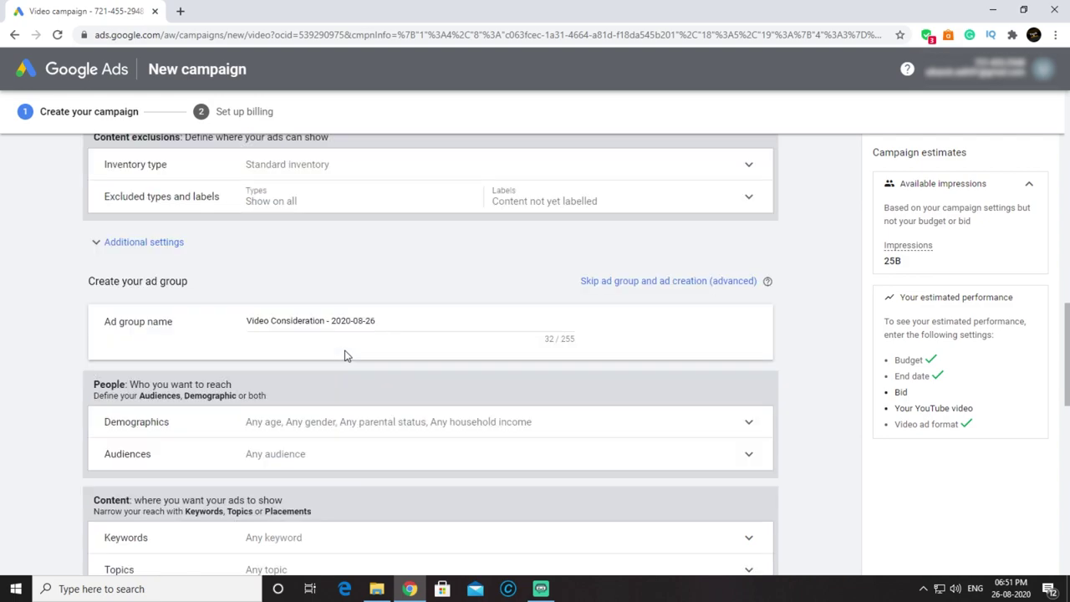
{"action": "scroll", "coordinate": [346, 354], "scroll_direction": "down", "scroll_amount": 1}
{"action": "double_click", "coordinate": [347, 253]}
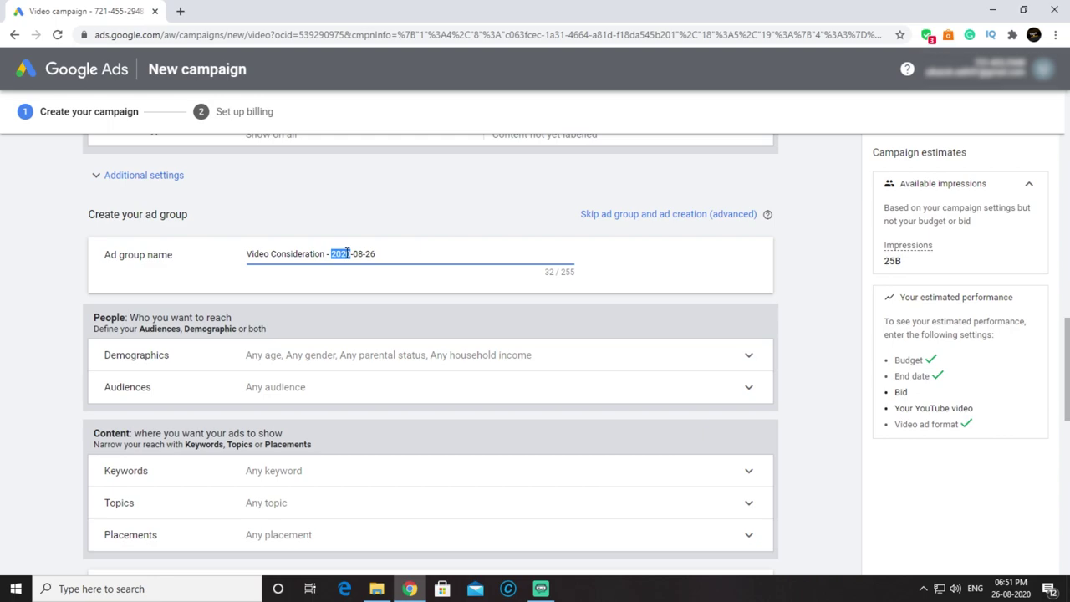
{"action": "scroll", "coordinate": [376, 284], "scroll_direction": "up", "scroll_amount": 1}
{"action": "triple_click", "coordinate": [406, 320]}
{"action": "key", "text": "BackSpace"}
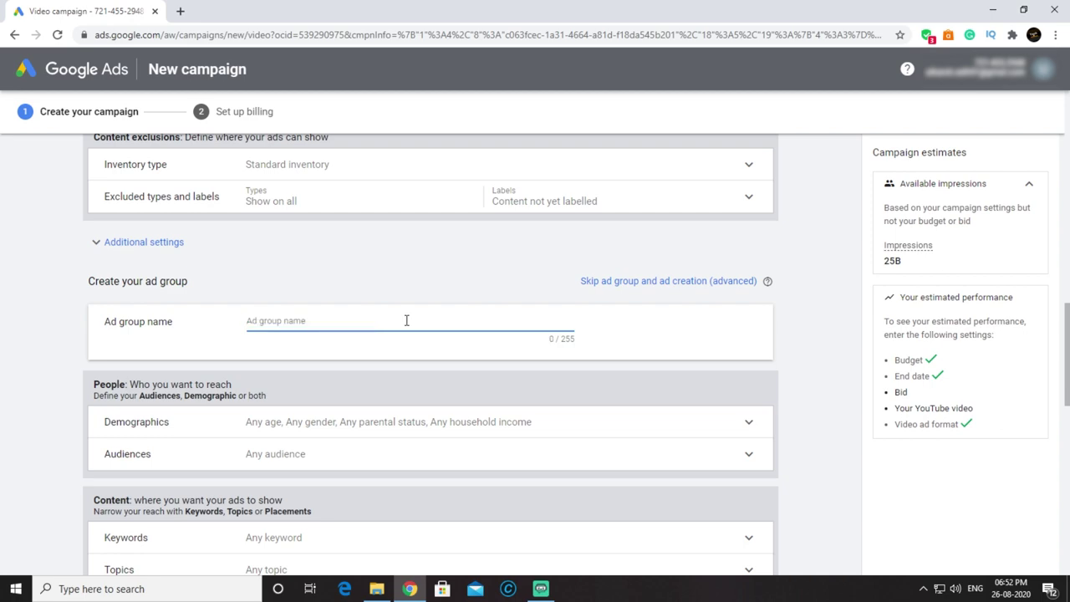
{"action": "type", "text": "TechNFitness Tutorial Group"}
Step: Review the ad group's demographic targeting, excluding Male and including it again so that all demographic groups stay selected
{"action": "scroll", "coordinate": [273, 296], "scroll_direction": "down", "scroll_amount": 2}
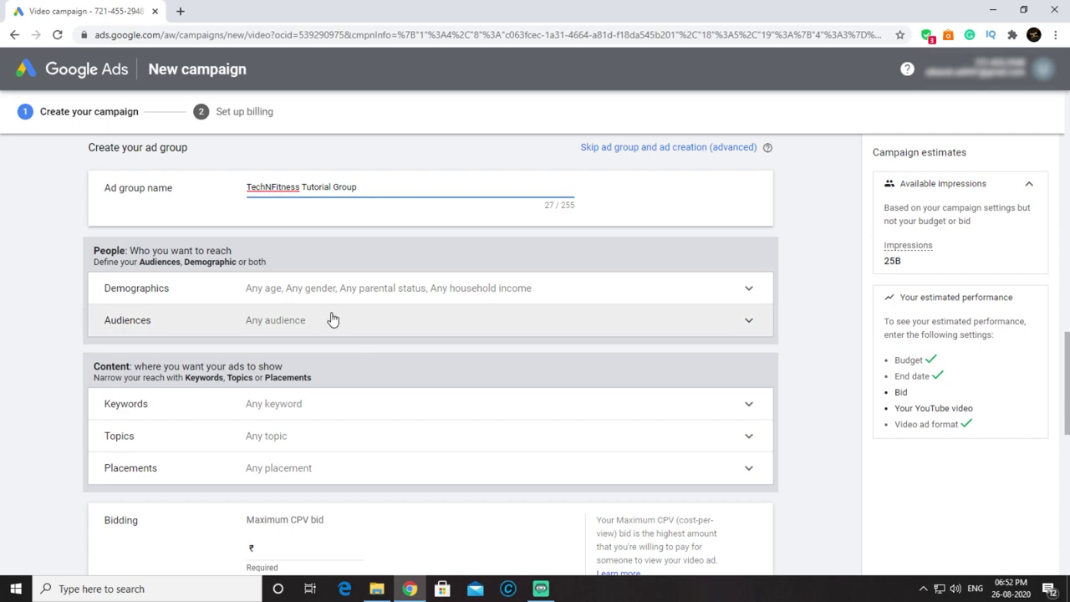
{"action": "left_click", "coordinate": [364, 288]}
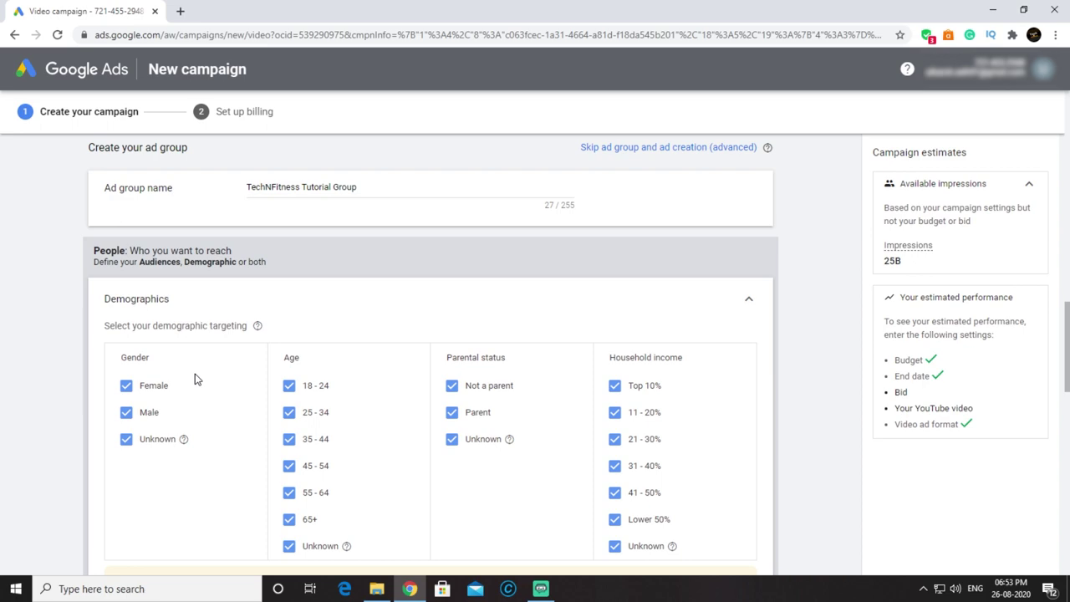
{"action": "left_click", "coordinate": [149, 413]}
{"action": "left_click", "coordinate": [150, 413]}
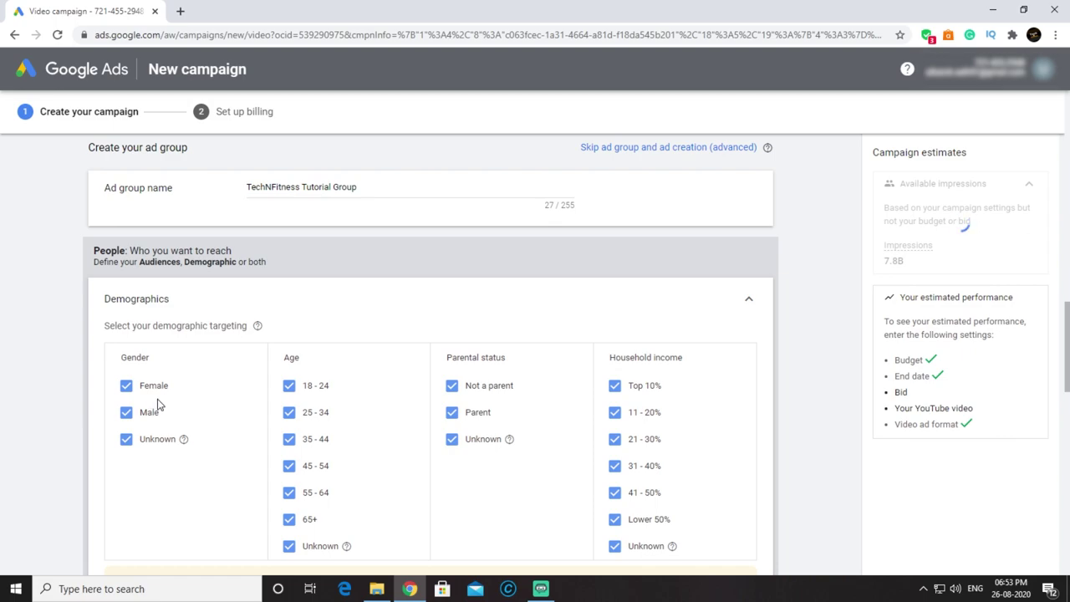
{"action": "scroll", "coordinate": [466, 266], "scroll_direction": "down", "scroll_amount": 1}
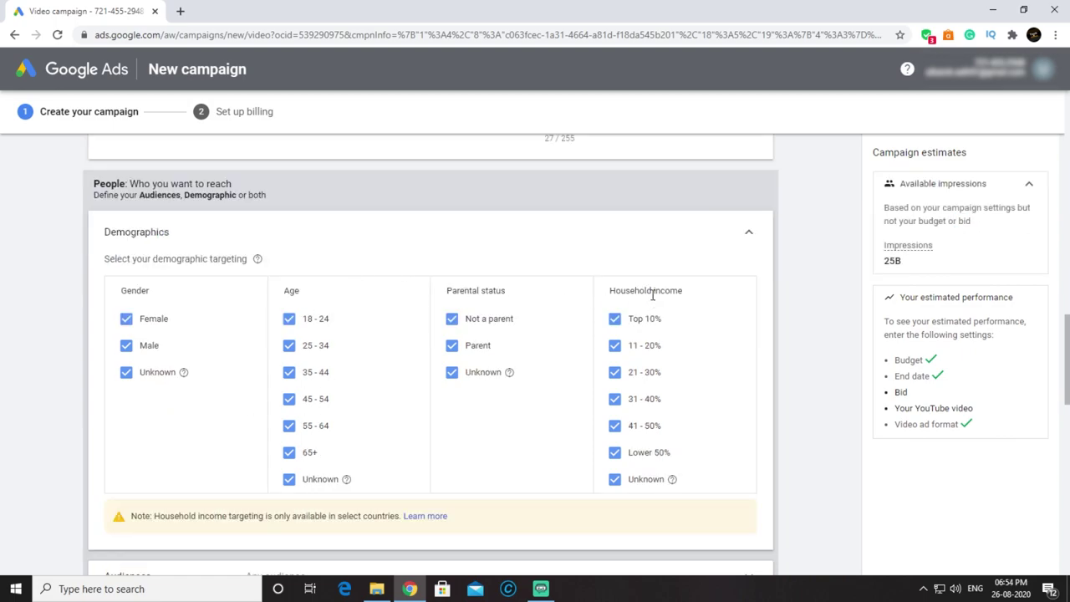
Step: Search the ad group's audiences for music and browse the in-market and affinity segments
{"action": "scroll", "coordinate": [384, 478], "scroll_direction": "down", "scroll_amount": 5}
{"action": "left_click", "coordinate": [370, 448]}
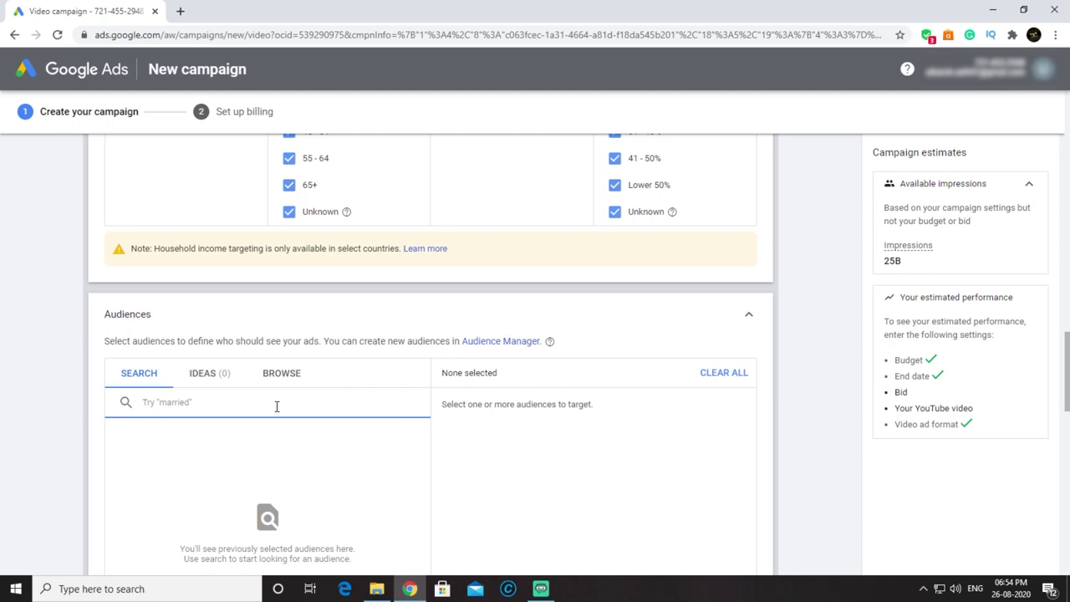
{"action": "type", "text": "music"}
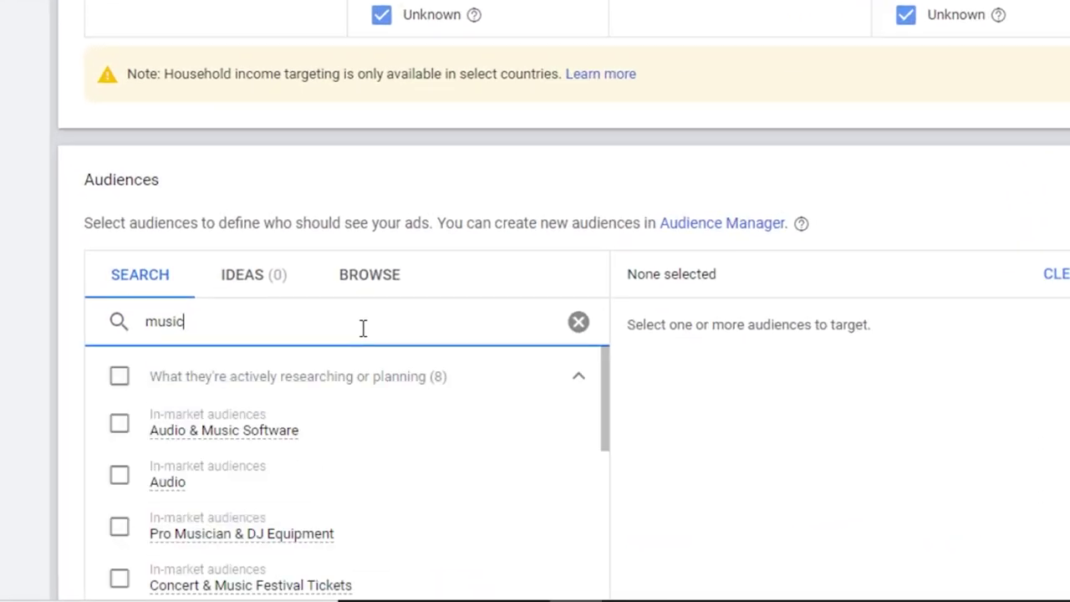
{"action": "scroll", "coordinate": [364, 333], "scroll_direction": "down", "scroll_amount": 2}
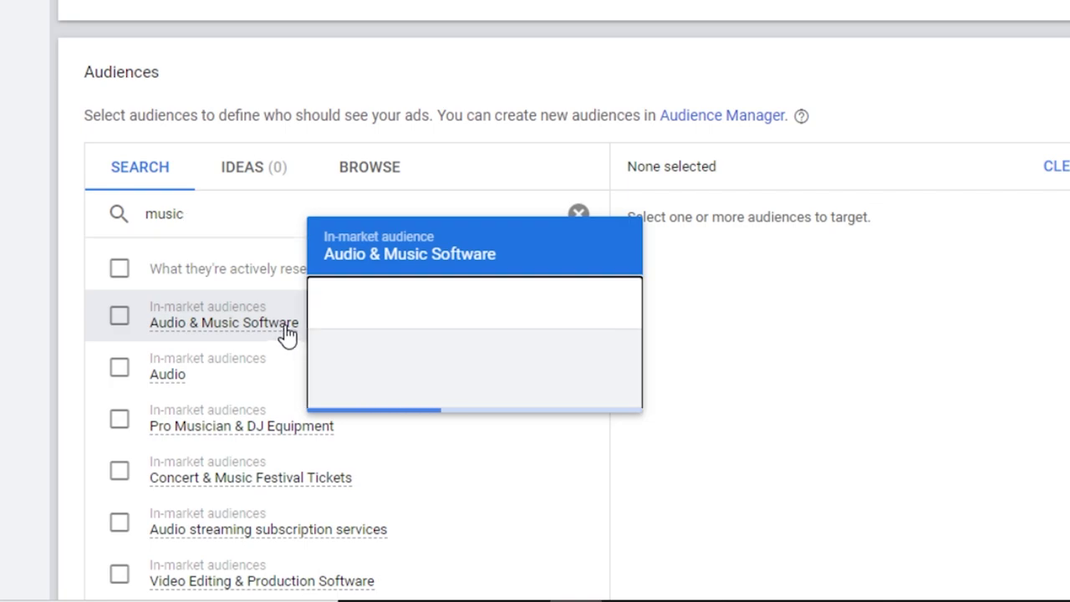
{"action": "scroll", "coordinate": [317, 435], "scroll_direction": "down", "scroll_amount": 1}
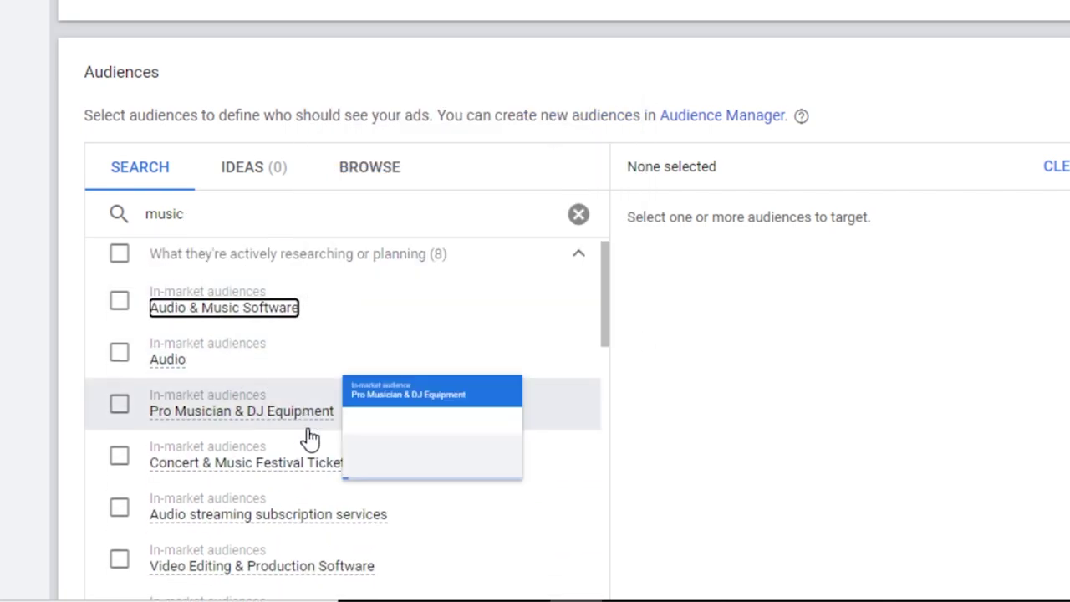
{"action": "scroll", "coordinate": [286, 400], "scroll_direction": "down", "scroll_amount": 2}
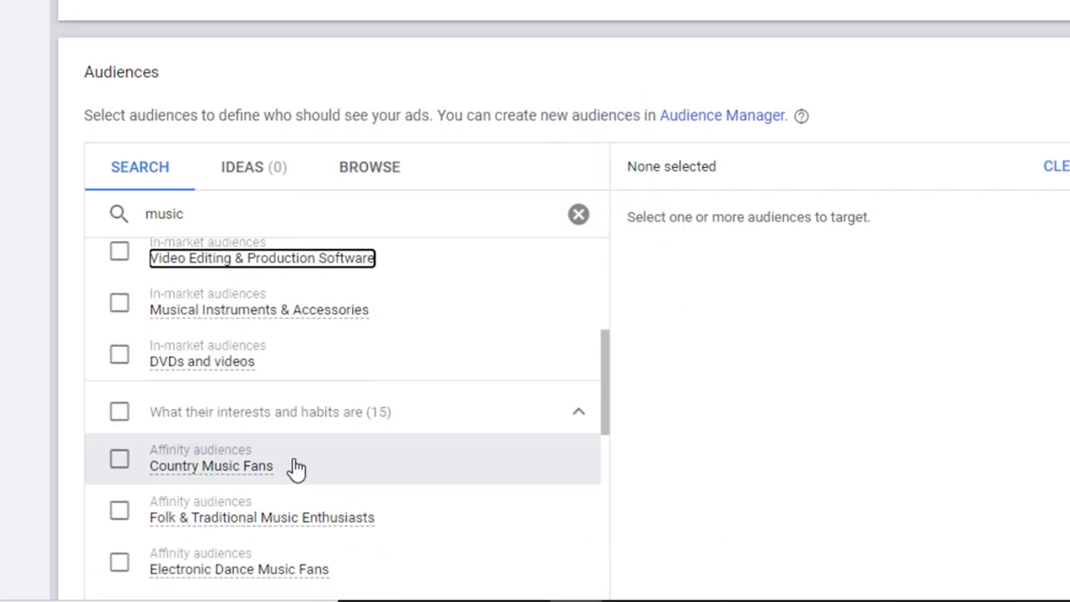
{"action": "scroll", "coordinate": [343, 473], "scroll_direction": "down", "scroll_amount": 1}
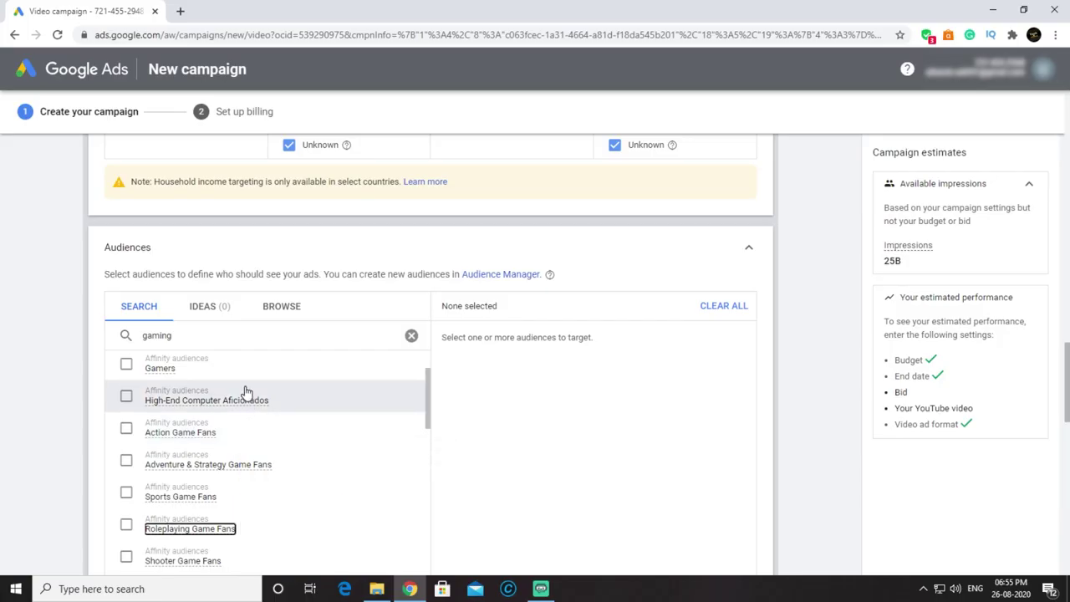
Step: Search the audiences for gaming and browse the matching segments without selecting any
{"action": "scroll", "coordinate": [247, 393], "scroll_direction": "down", "scroll_amount": 1}
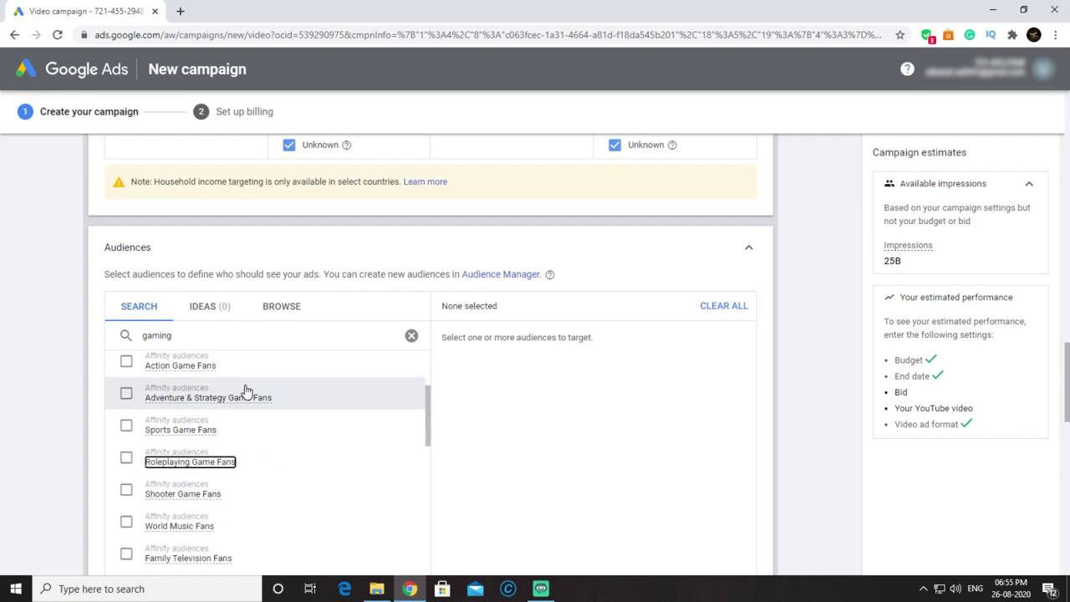
{"action": "scroll", "coordinate": [346, 406], "scroll_direction": "down", "scroll_amount": 5}
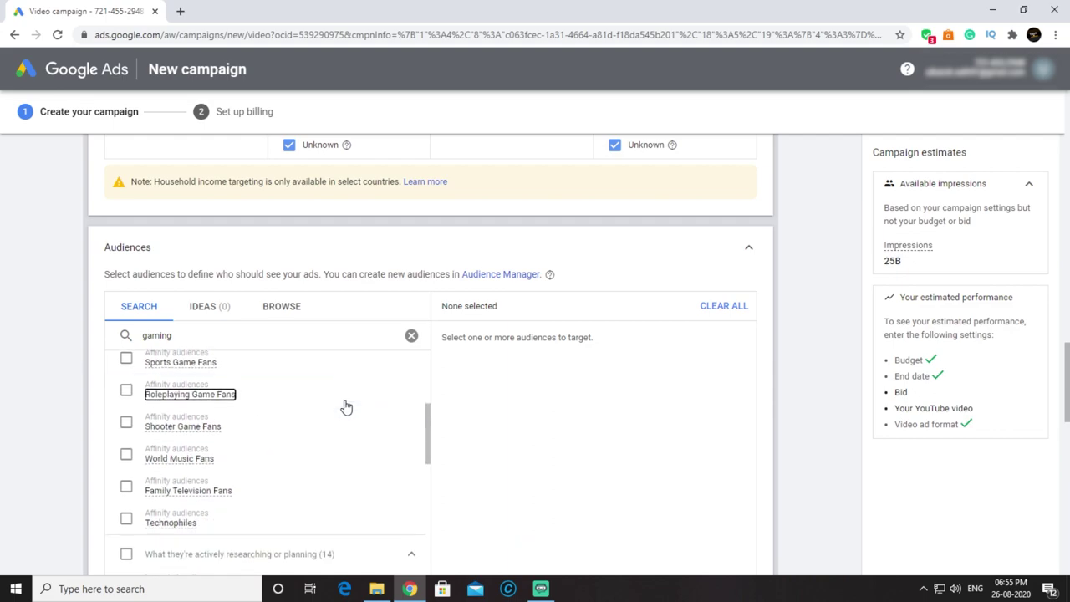
{"action": "scroll", "coordinate": [521, 430], "scroll_direction": "down", "scroll_amount": 4}
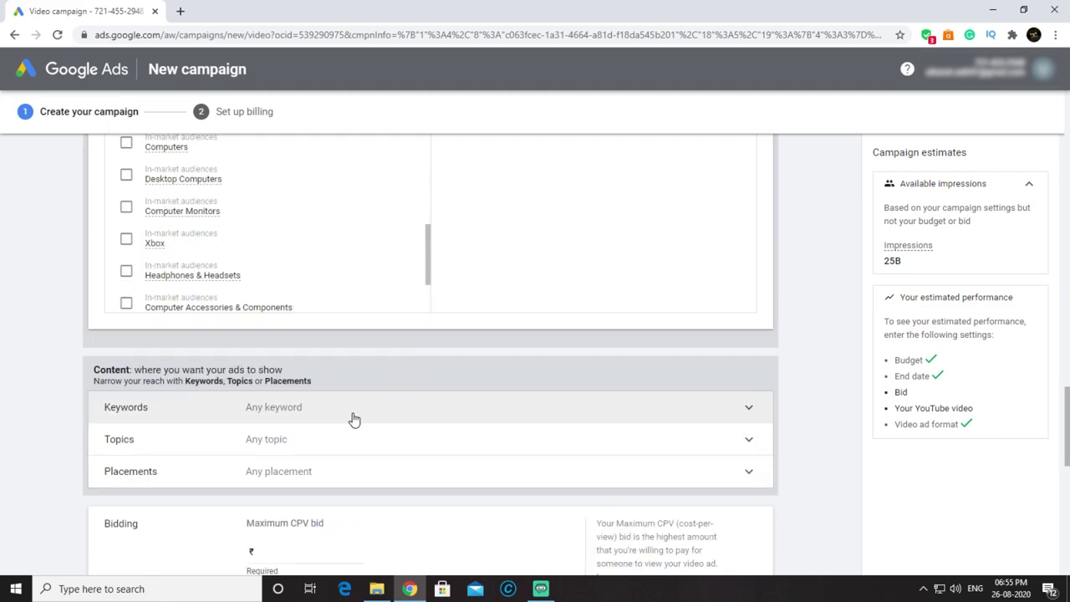
Step: Open the ad group's keyword targeting, and look up keywords related to gaming with vidIQ's Keyword Inspector on YouTube
{"action": "left_click", "coordinate": [354, 344]}
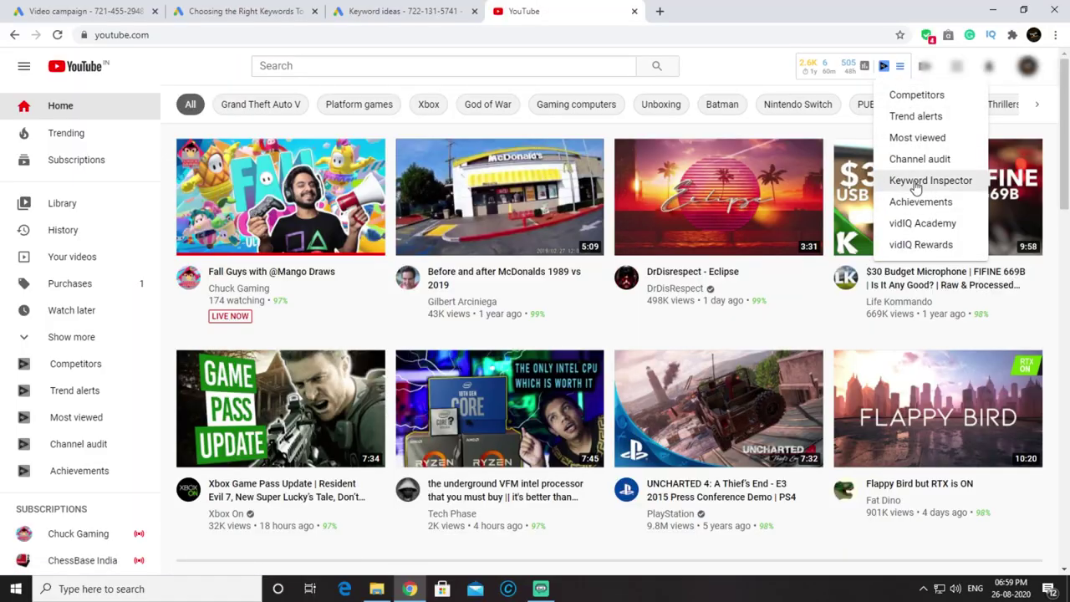
{"action": "left_click", "coordinate": [928, 182]}
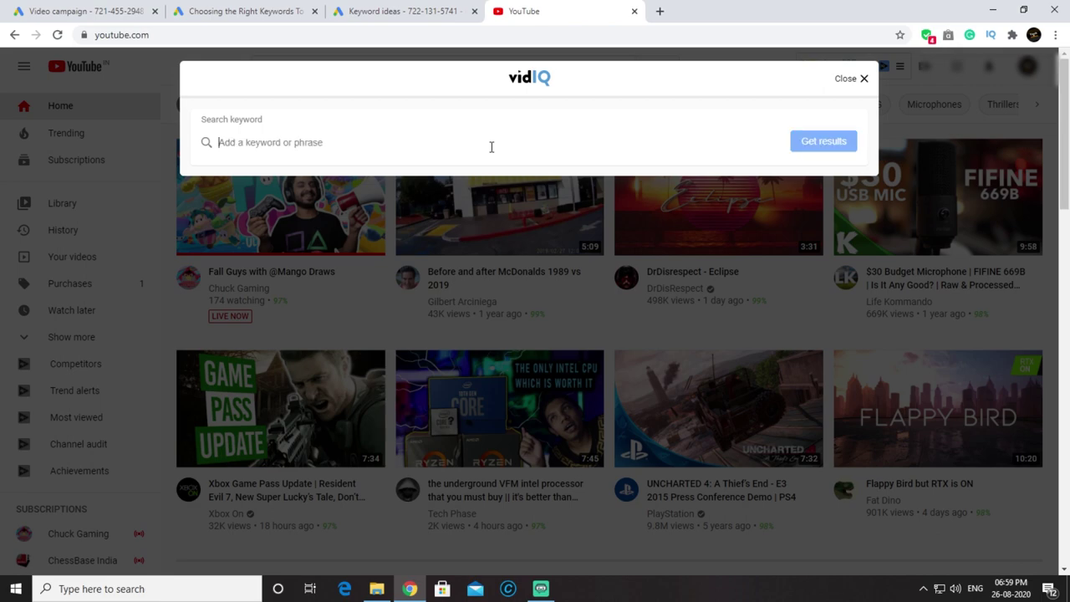
{"action": "type", "text": "gaming"}
{"action": "key", "text": "Return"}
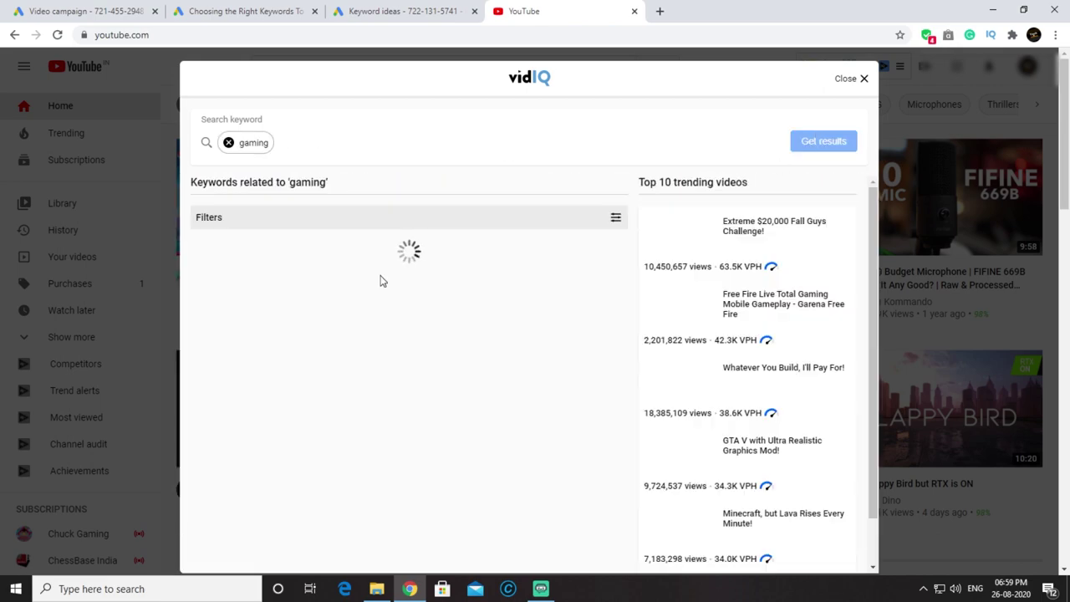
{"action": "scroll", "coordinate": [577, 292], "scroll_direction": "down", "scroll_amount": 10}
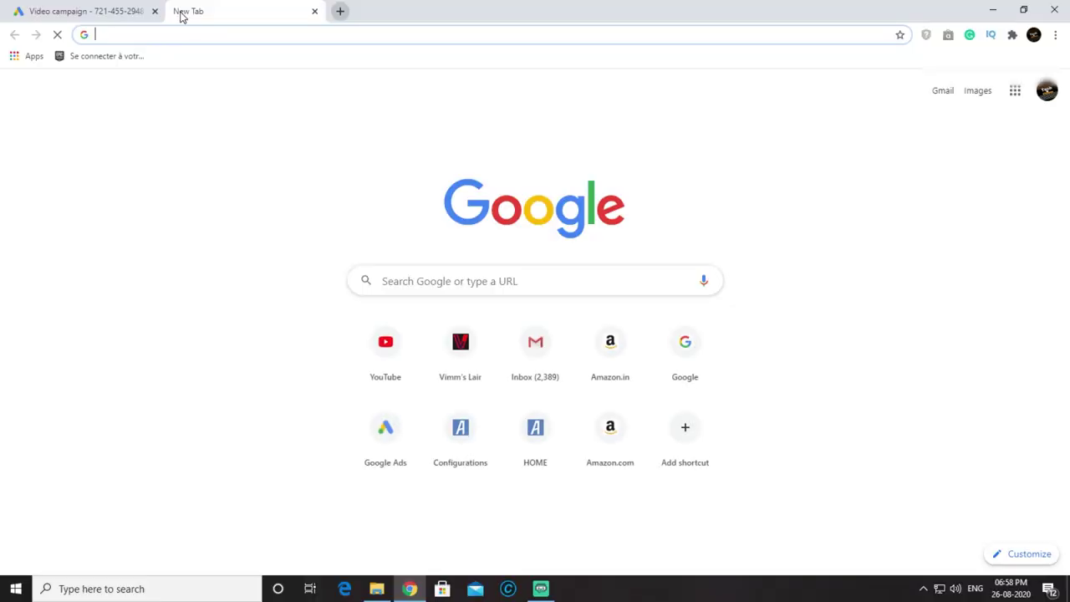
Step: Search Google for keyword planner in a new browser tab and open the Google Ads Keyword Planner
{"action": "type", "text": "keyw"}
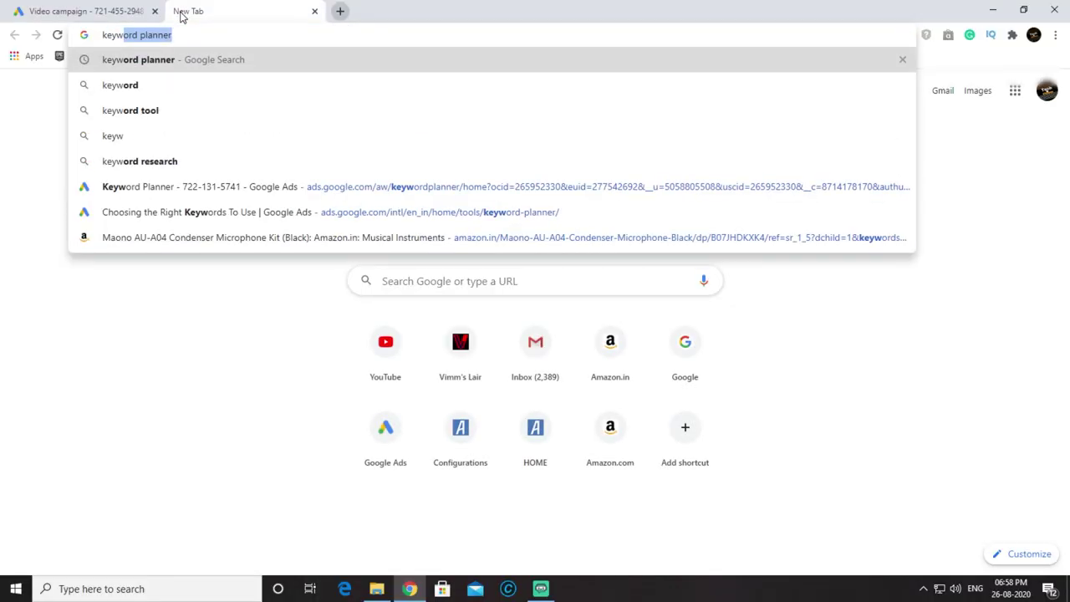
{"action": "key", "text": "Return"}
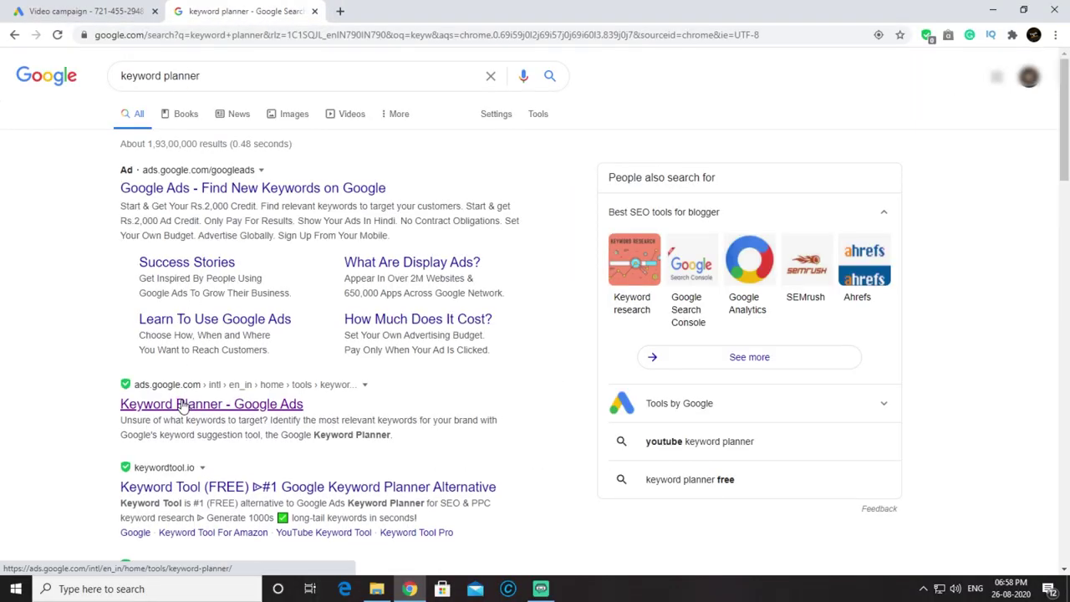
{"action": "left_click", "coordinate": [182, 407]}
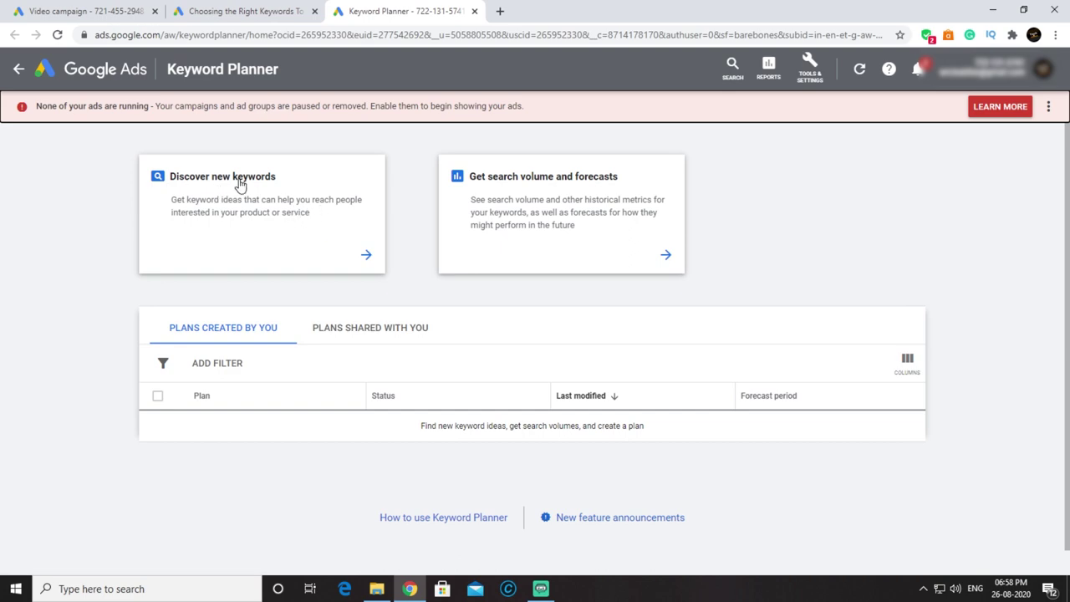
Step: Discover new keywords for guitar and examine the monthly searches and competition of the keyword ideas
{"action": "left_click", "coordinate": [366, 255]}
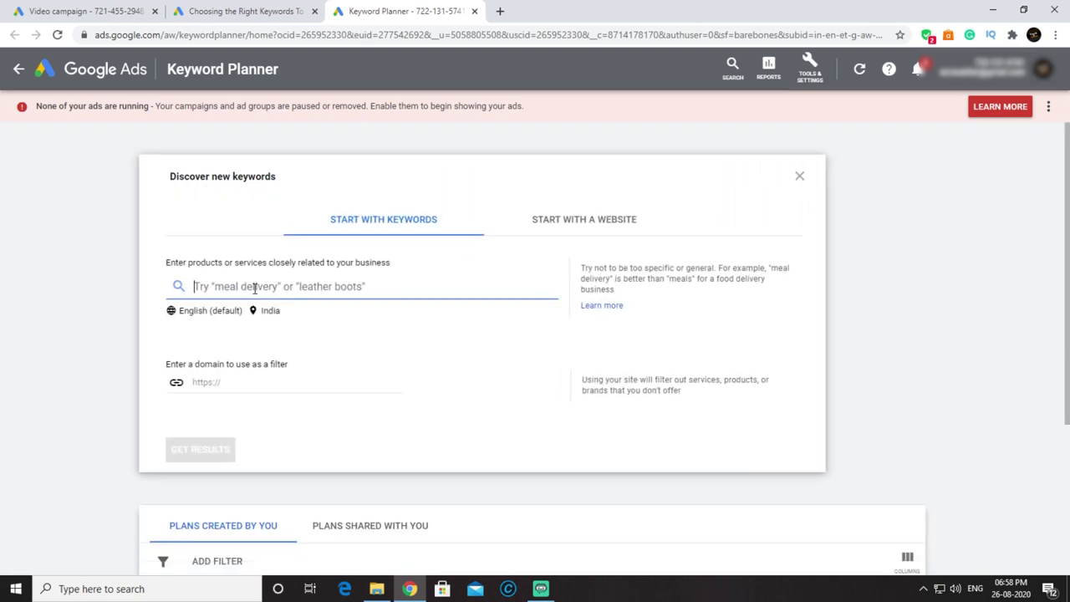
{"action": "type", "text": "guitar"}
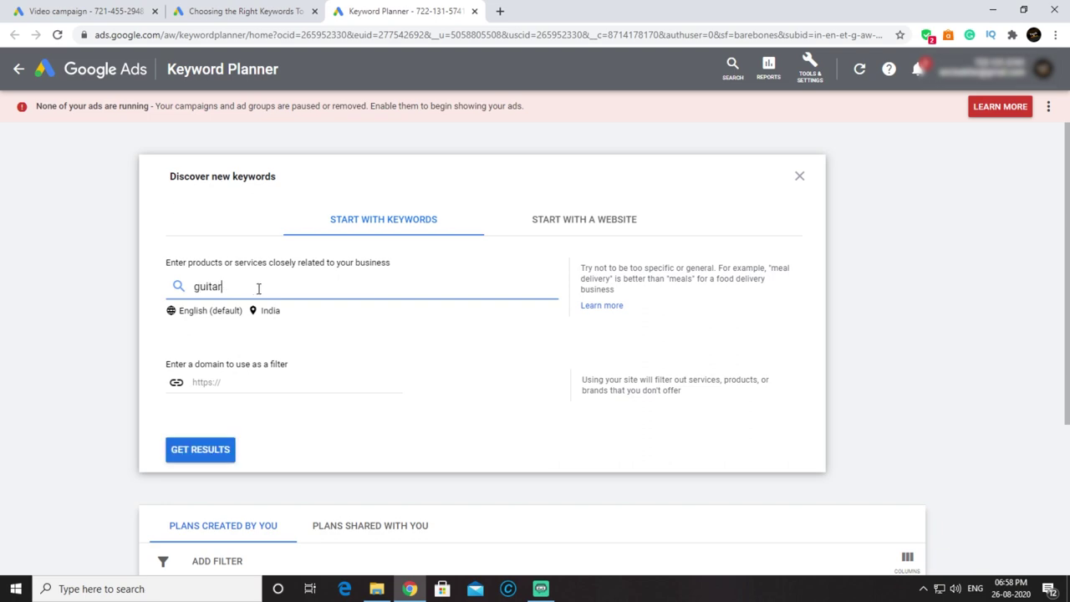
{"action": "left_click", "coordinate": [186, 457]}
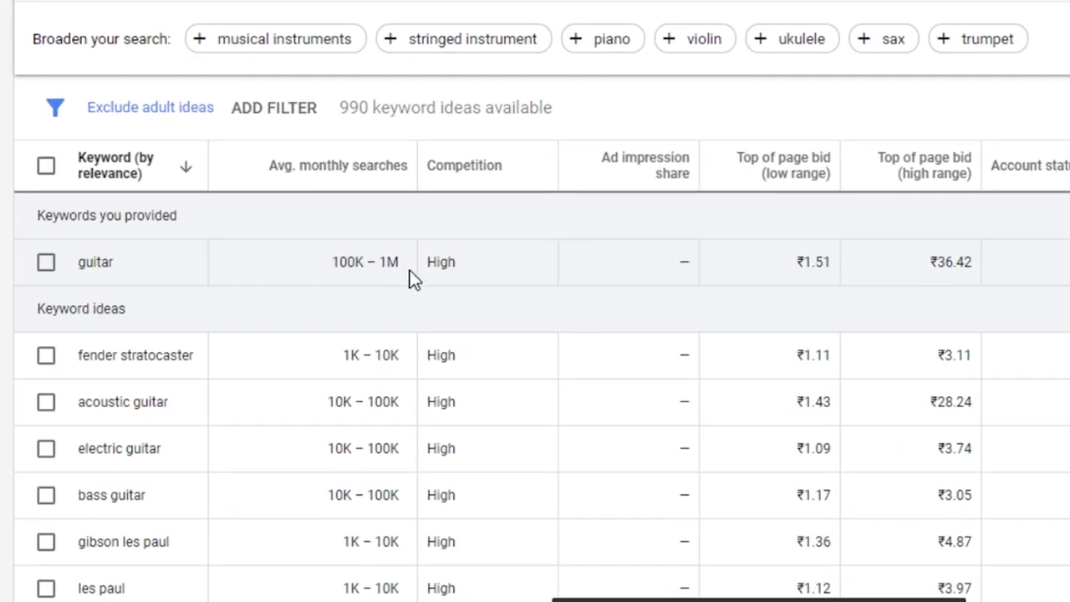
{"action": "mouse_move", "coordinate": [370, 167]}
{"action": "scroll", "coordinate": [451, 276], "scroll_direction": "down", "scroll_amount": 1}
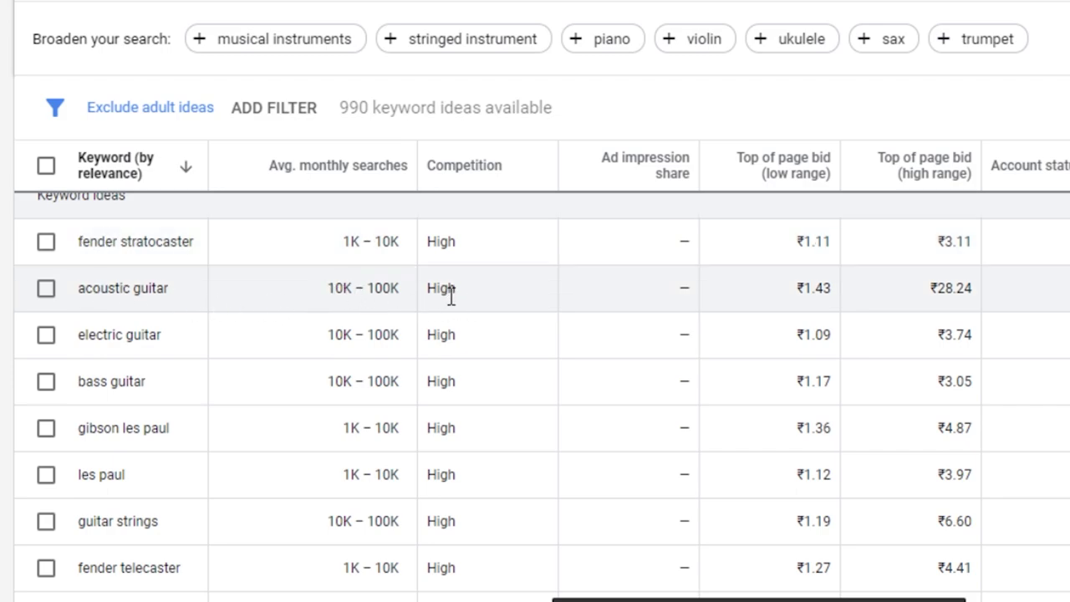
{"action": "scroll", "coordinate": [453, 295], "scroll_direction": "down", "scroll_amount": 5}
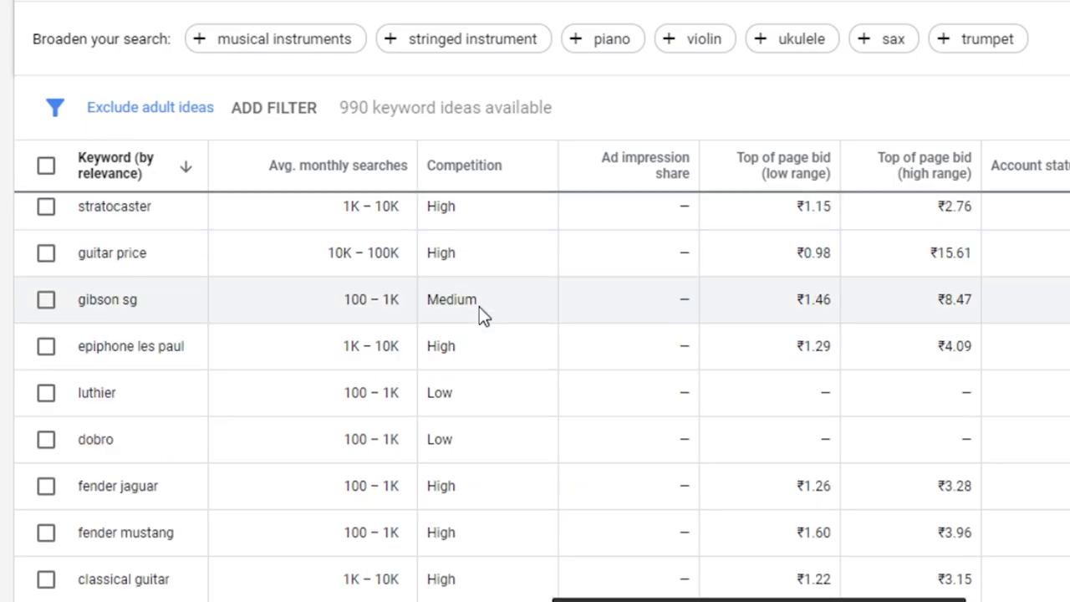
{"action": "left_click_drag", "start_coordinate": [479, 306], "coordinate": [75, 303]}
{"action": "scroll", "coordinate": [374, 318], "scroll_direction": "down", "scroll_amount": 2}
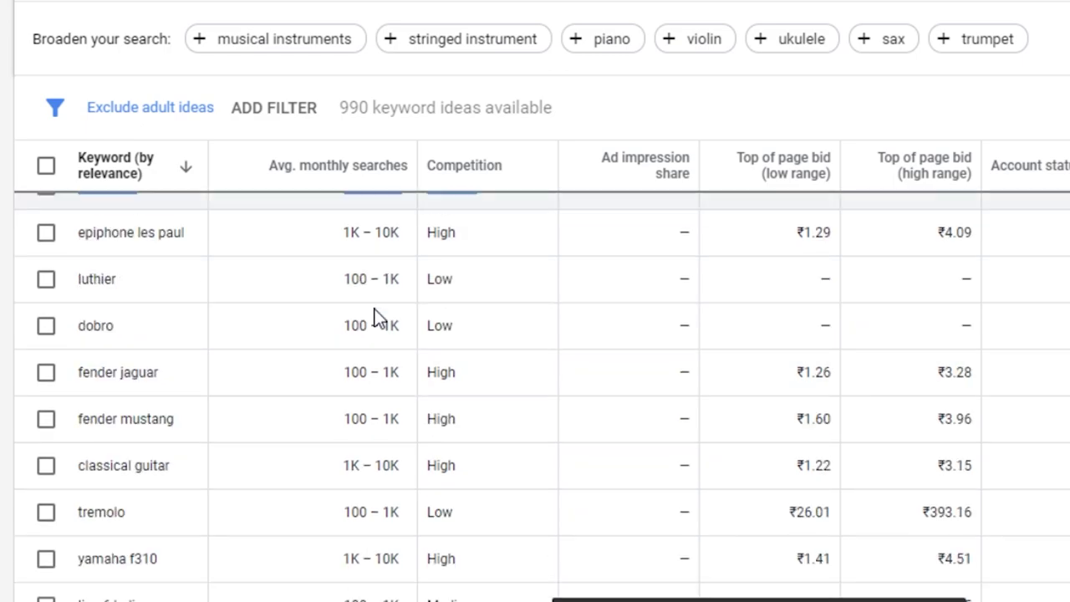
Step: Return to the new campaign and target the Arts & Entertainment and Beauty & Fitness topics for the ad group
{"action": "scroll", "coordinate": [374, 317], "scroll_direction": "down", "scroll_amount": 2}
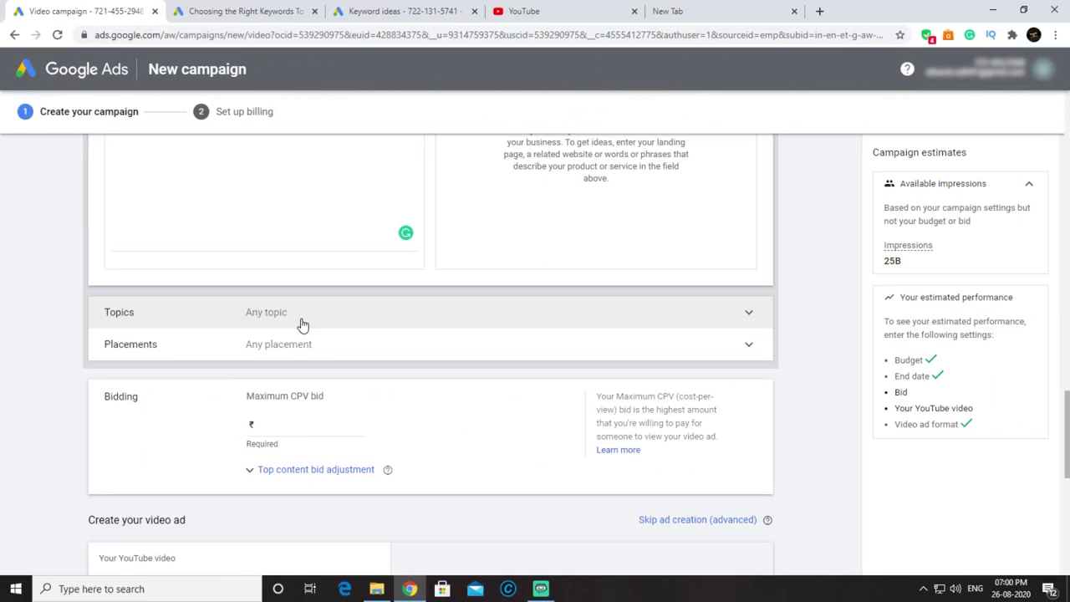
{"action": "left_click", "coordinate": [302, 324]}
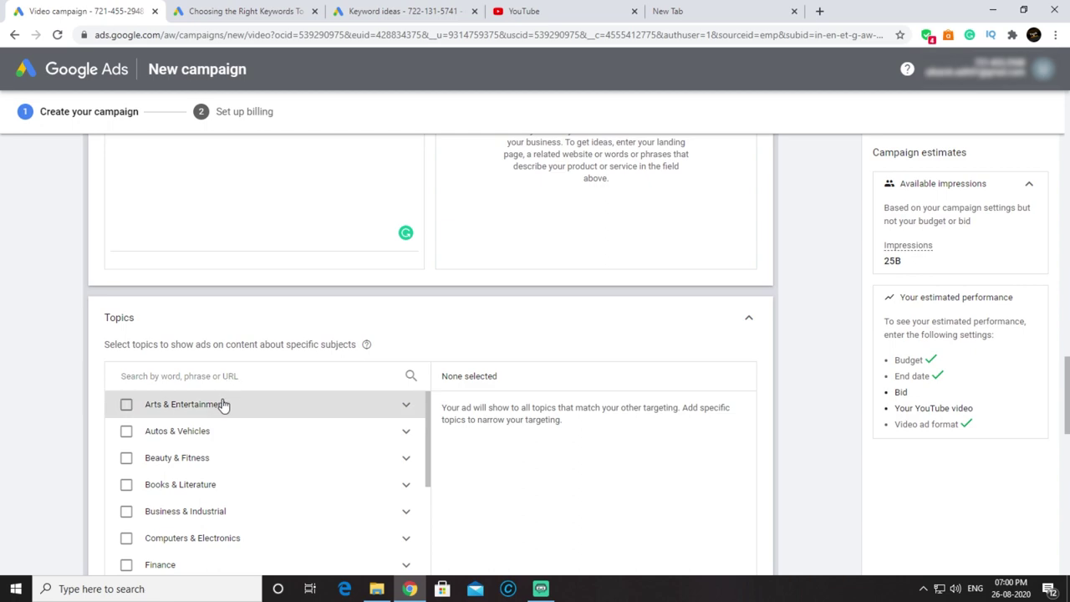
{"action": "left_click", "coordinate": [126, 410]}
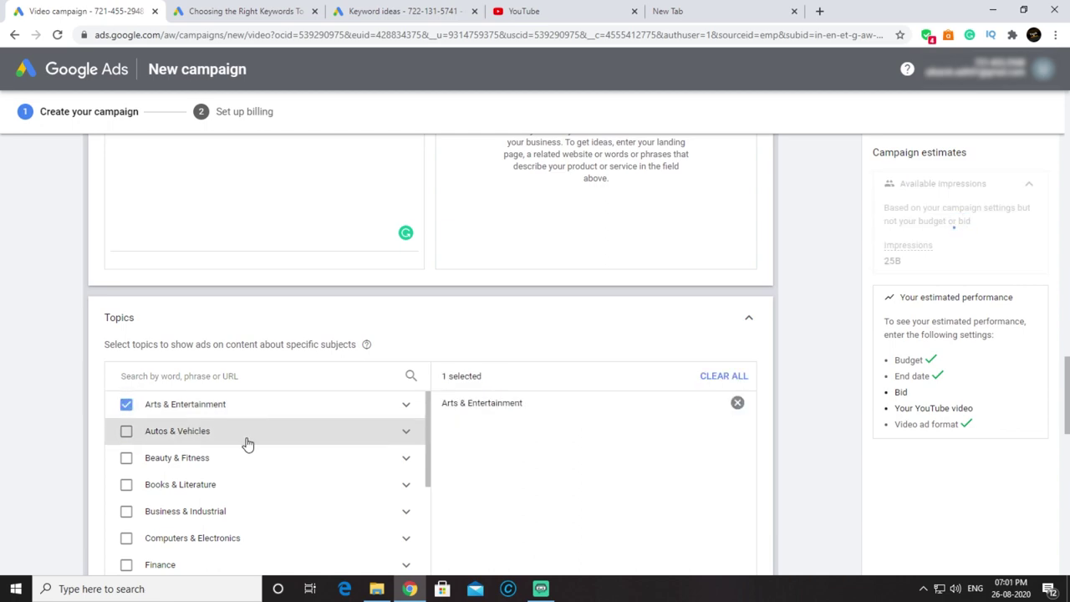
{"action": "left_click", "coordinate": [127, 464]}
{"action": "scroll", "coordinate": [171, 470], "scroll_direction": "down", "scroll_amount": 2}
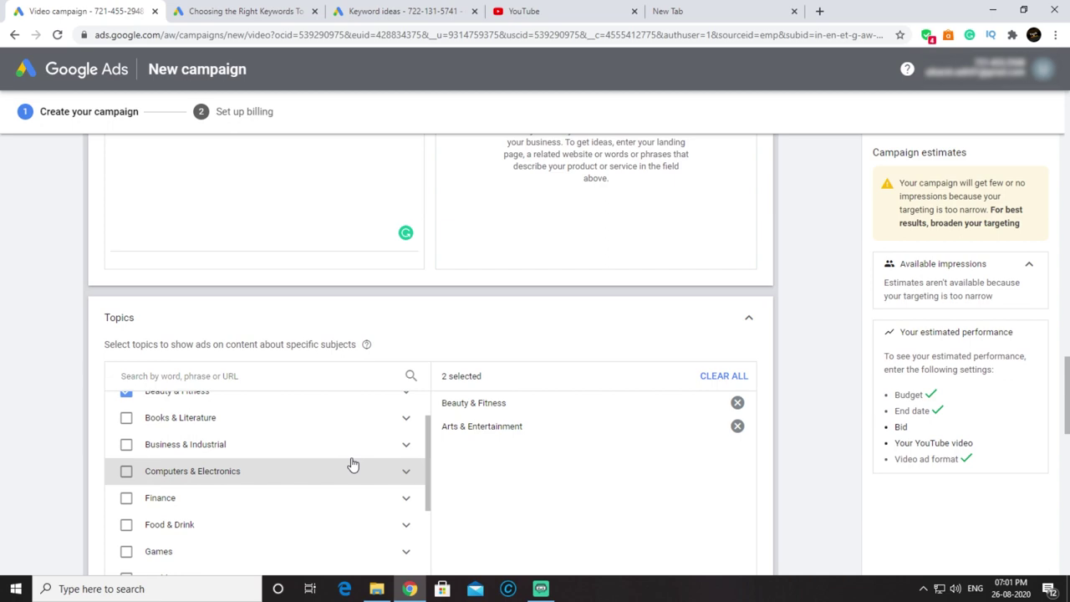
{"action": "scroll", "coordinate": [353, 465], "scroll_direction": "down", "scroll_amount": 3}
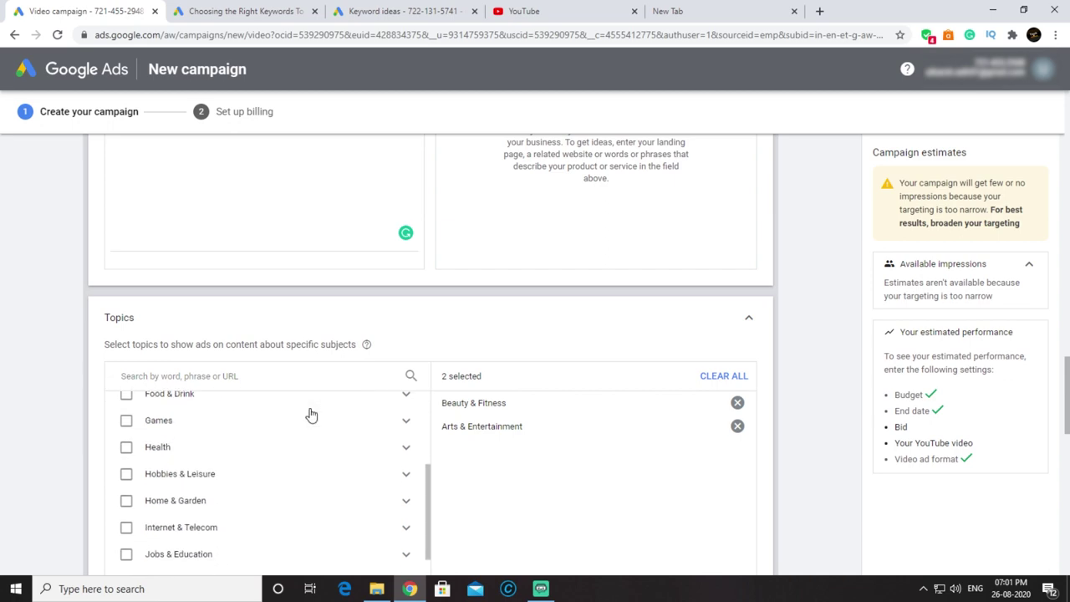
{"action": "scroll", "coordinate": [445, 414], "scroll_direction": "down", "scroll_amount": 2}
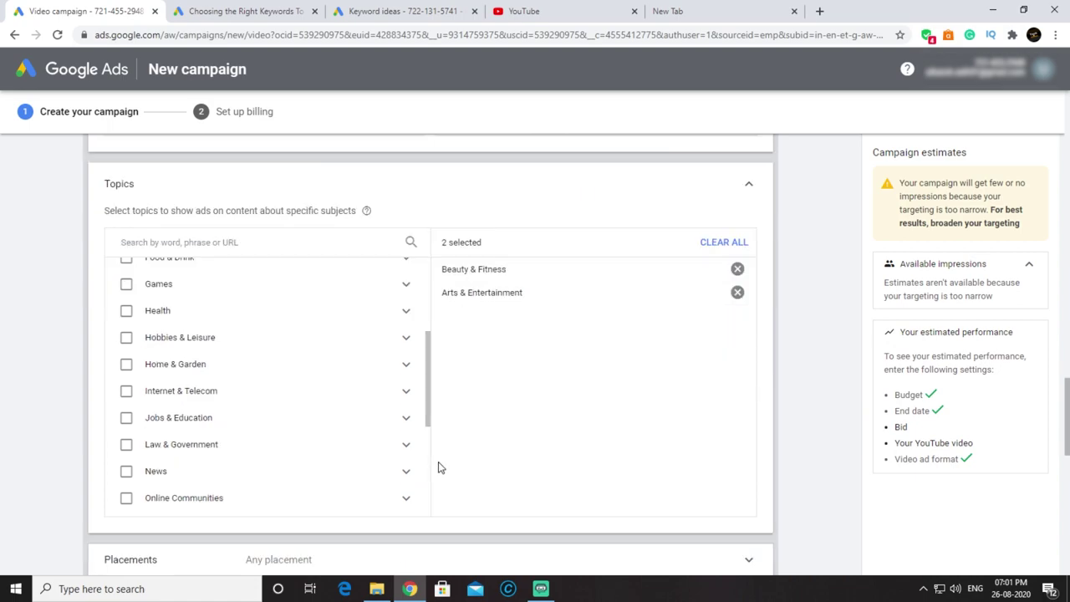
Step: Set the ad group's maximum CPV bid to ₹2.00 and its top content bid adjustment to 10%
{"action": "scroll", "coordinate": [479, 434], "scroll_direction": "down", "scroll_amount": 1}
{"action": "scroll", "coordinate": [479, 434], "scroll_direction": "down", "scroll_amount": 2}
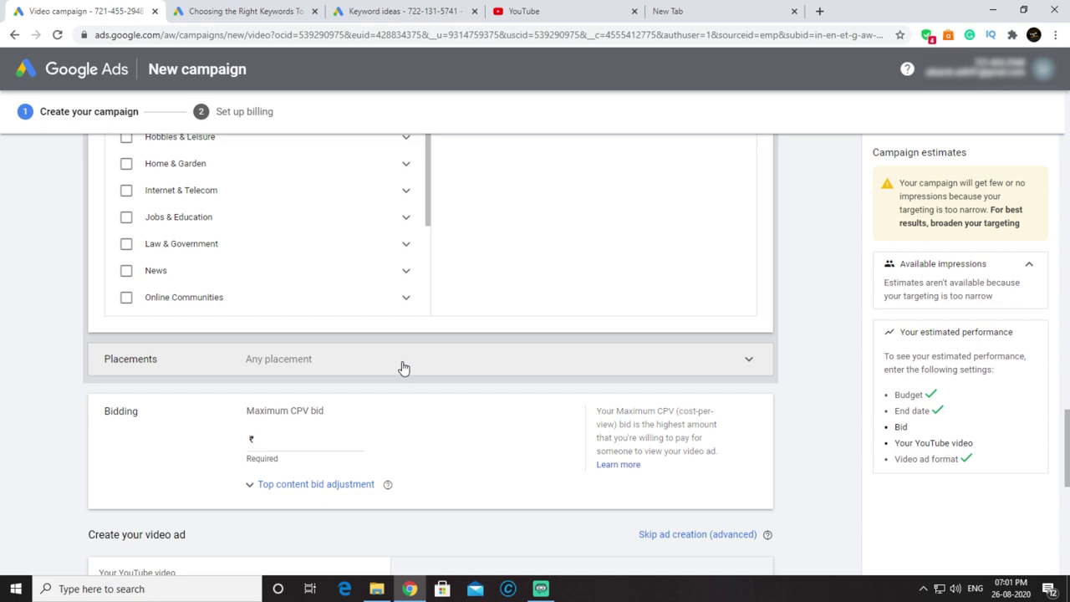
{"action": "scroll", "coordinate": [403, 368], "scroll_direction": "down", "scroll_amount": 1}
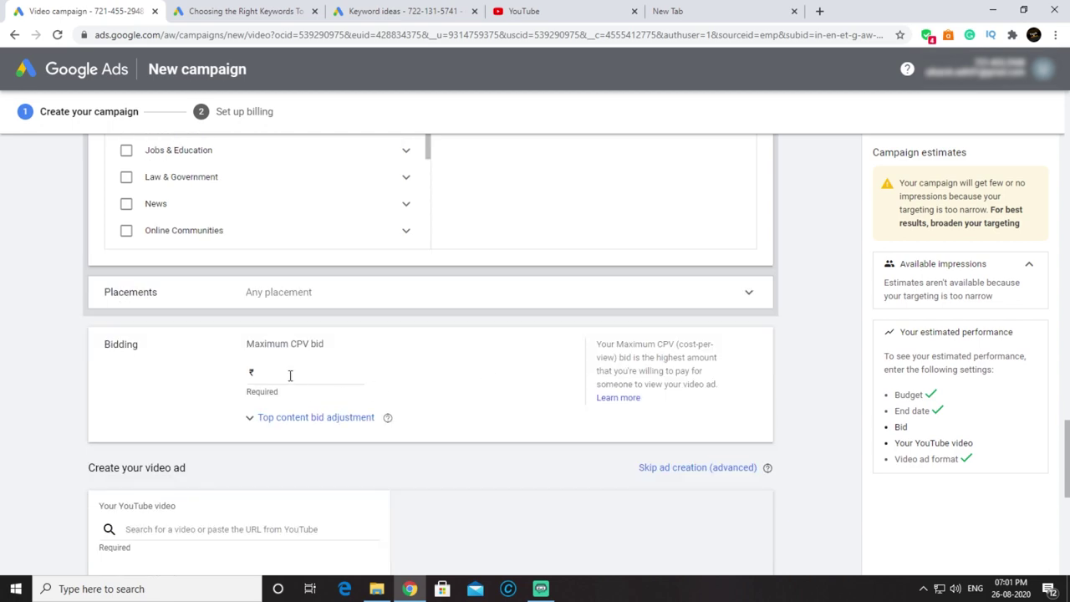
{"action": "left_click", "coordinate": [317, 343]}
{"action": "left_click", "coordinate": [493, 377]}
{"action": "left_click", "coordinate": [349, 372]}
{"action": "type", "text": "2.00"}
{"action": "left_click_drag", "start_coordinate": [346, 373], "coordinate": [365, 378]}
{"action": "left_click", "coordinate": [431, 372]}
{"action": "left_click", "coordinate": [253, 417]}
Step: Add Tech N Fitness's Pondicherry travel vlog as the ad's YouTube video using its copied URL
{"action": "scroll", "coordinate": [234, 360], "scroll_direction": "down", "scroll_amount": 3}
{"action": "left_click", "coordinate": [215, 301]}
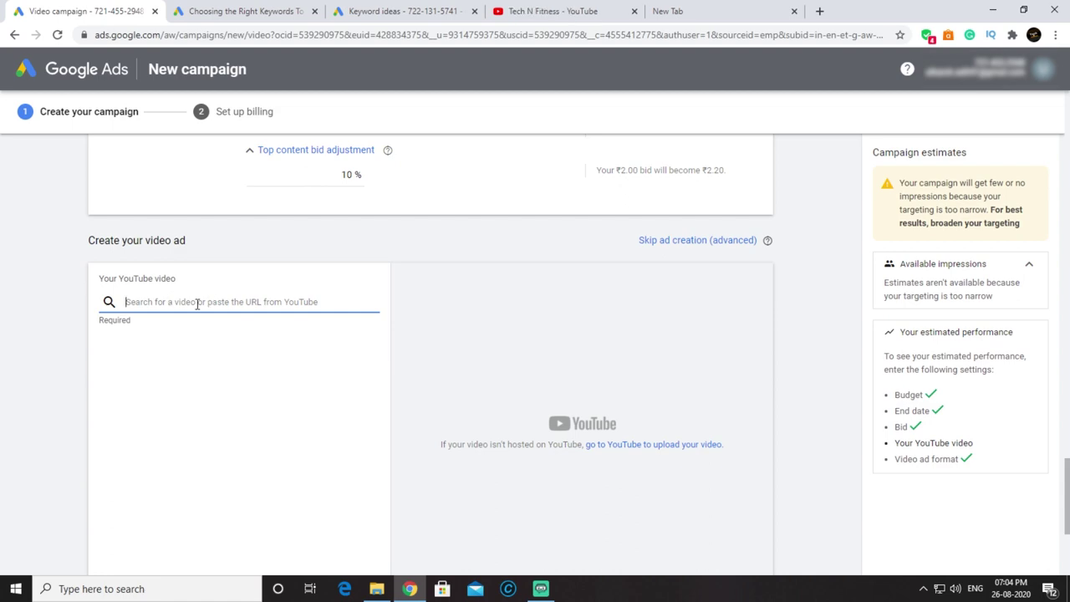
{"action": "key", "text": "ctrl+v"}
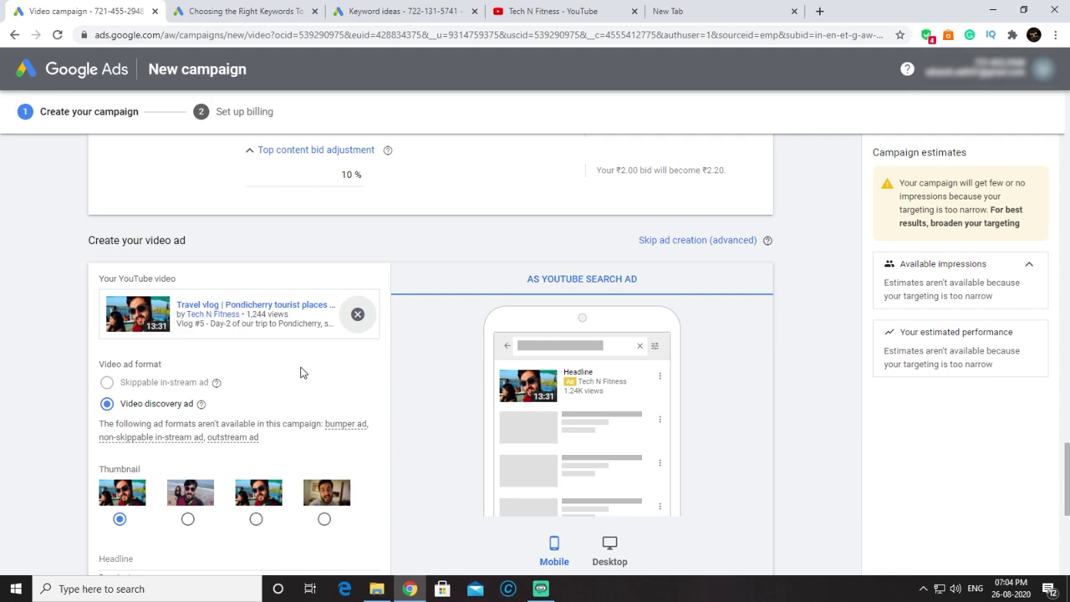
Step: Preview the ad on desktop and fill in headline "Pondicherry Best Places", descriptions "Amazing trip to Pondicherry" and "Subscribe to the channel", and ad name "Pondicherry Ad"
{"action": "scroll", "coordinate": [301, 377], "scroll_direction": "down", "scroll_amount": 1}
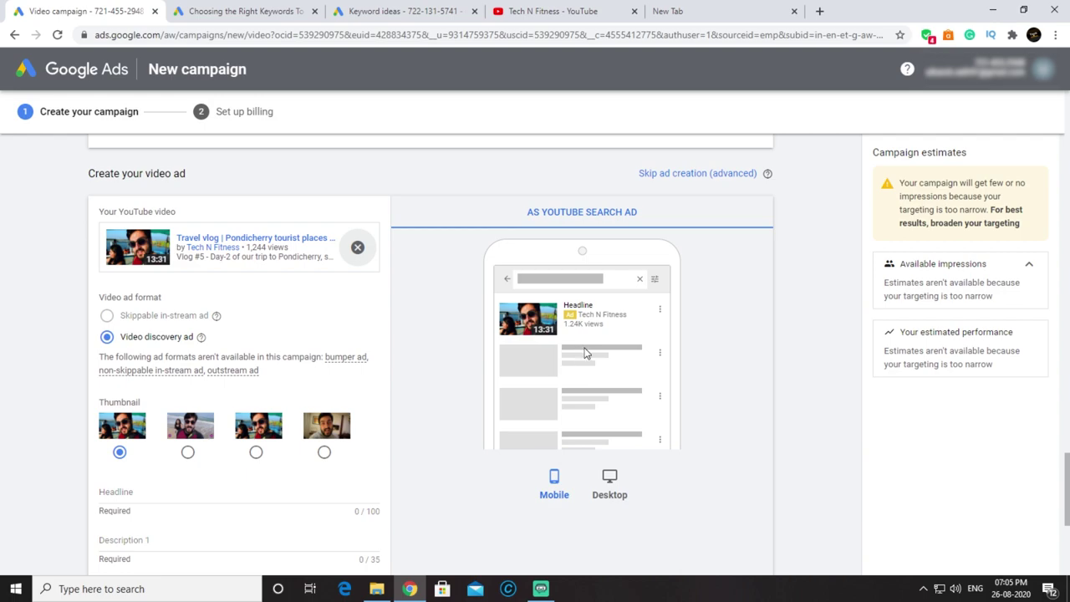
{"action": "left_click", "coordinate": [611, 491]}
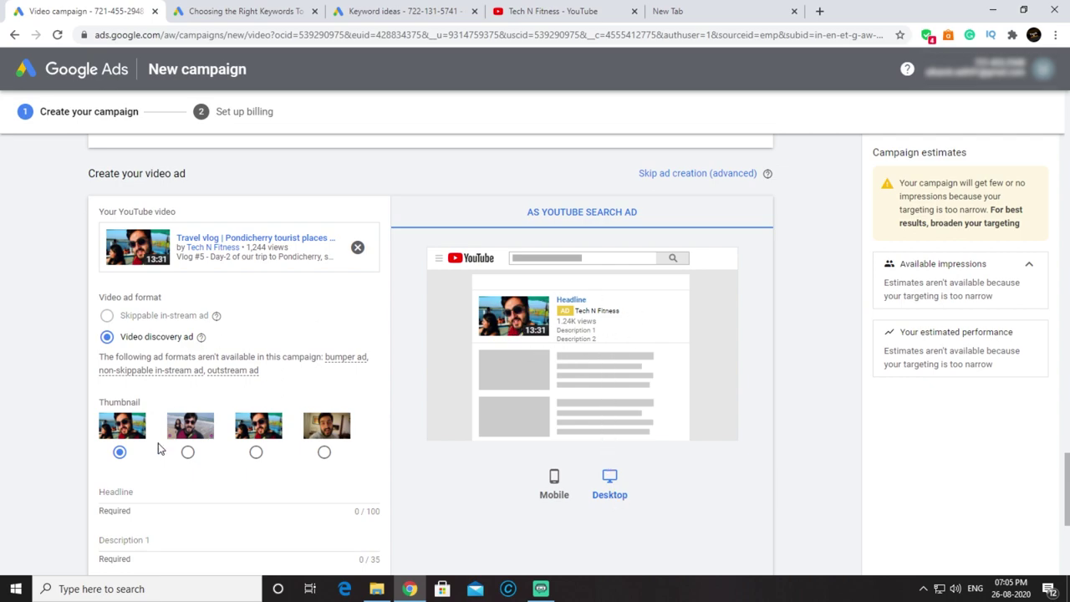
{"action": "scroll", "coordinate": [201, 466], "scroll_direction": "down", "scroll_amount": 1}
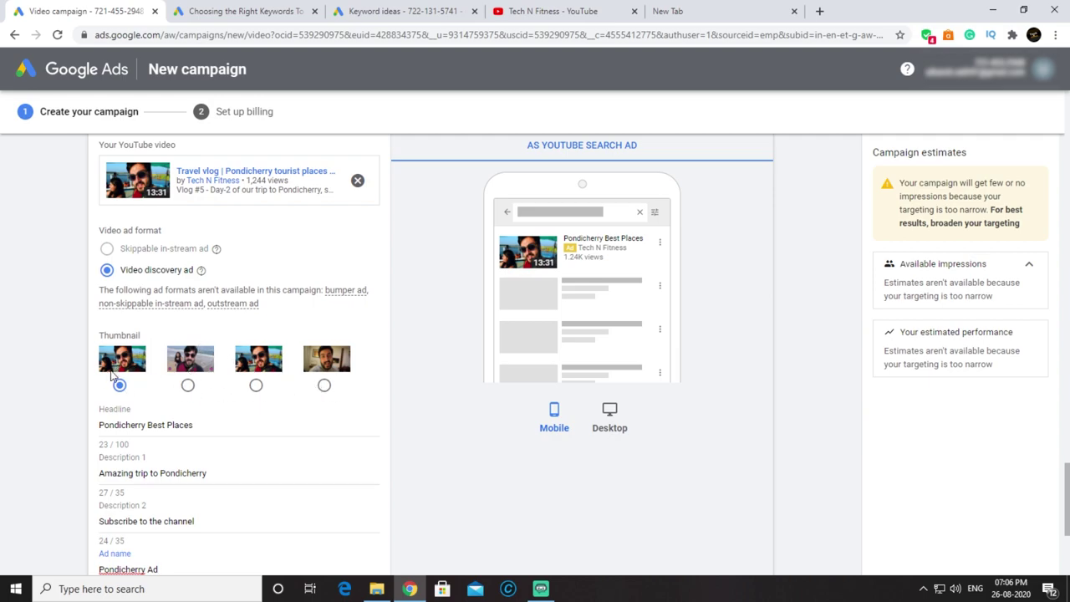
{"action": "scroll", "coordinate": [242, 446], "scroll_direction": "down", "scroll_amount": 3}
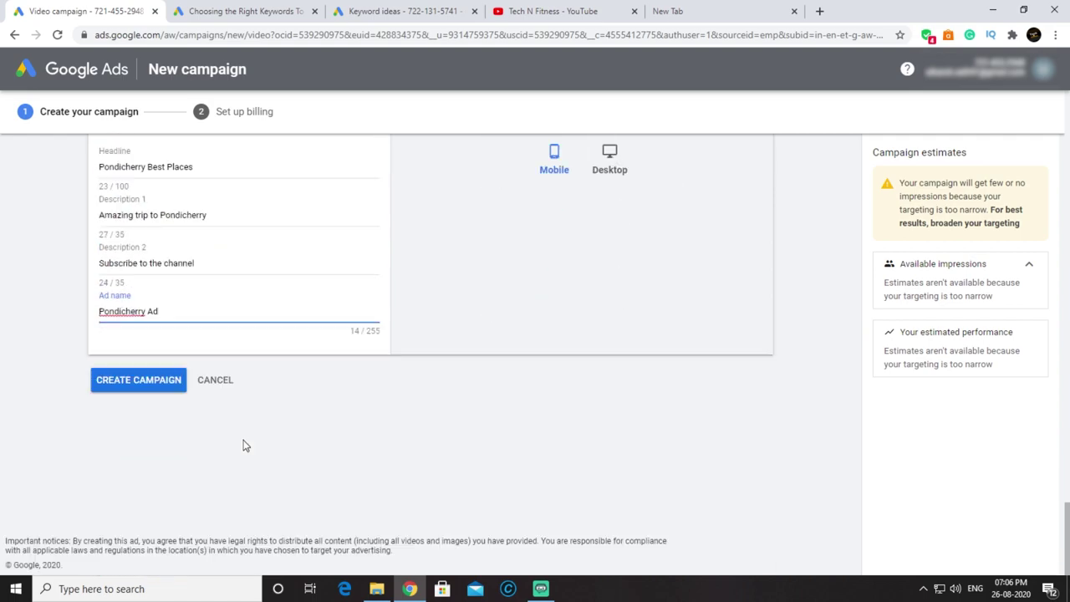